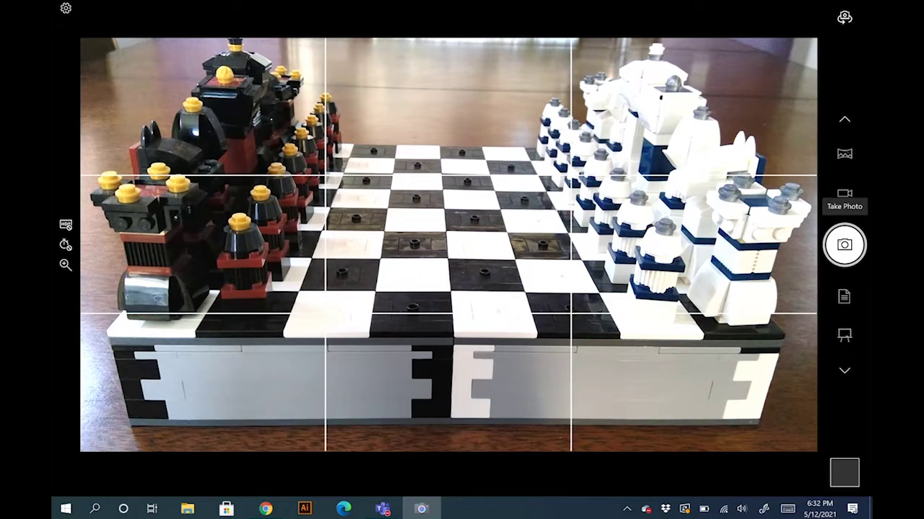
- Step through the available capture modes, including panorama, and switch the camera to video mode
{"action": "left_click", "coordinate": [845, 296]}
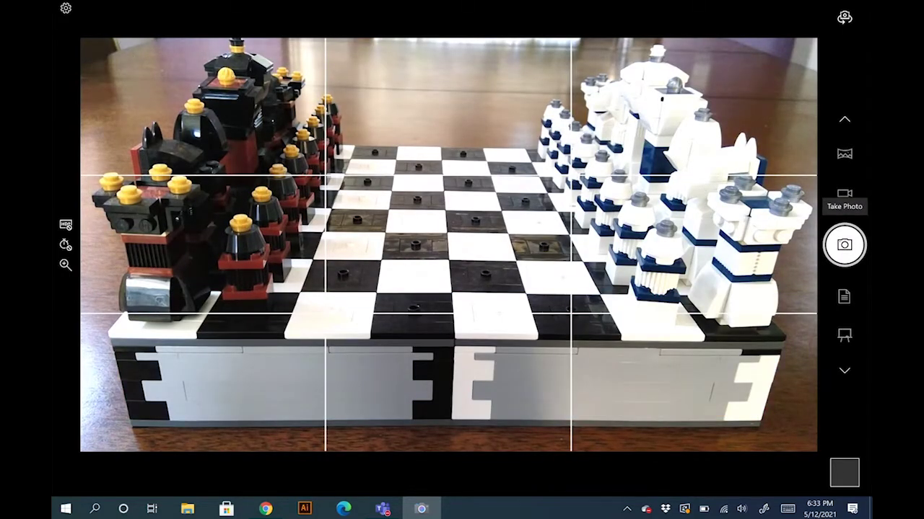
{"action": "left_click", "coordinate": [844, 194]}
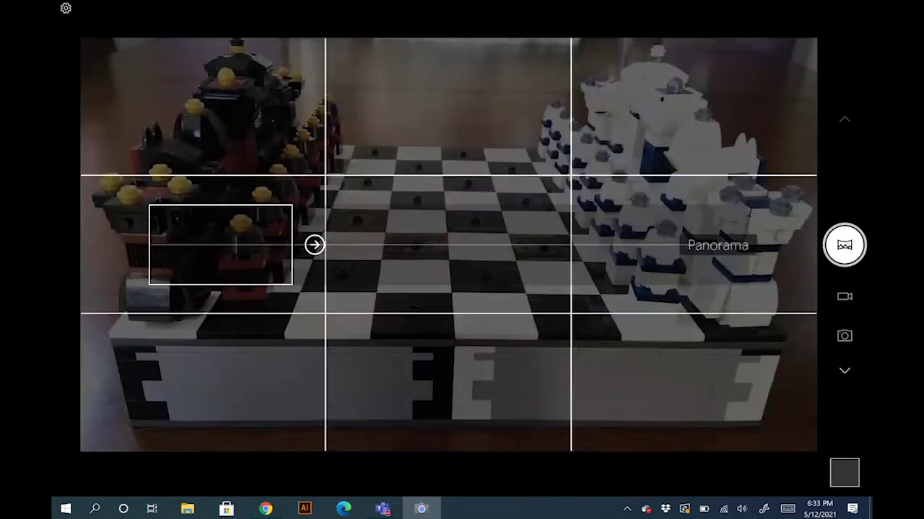
{"action": "left_click", "coordinate": [844, 296]}
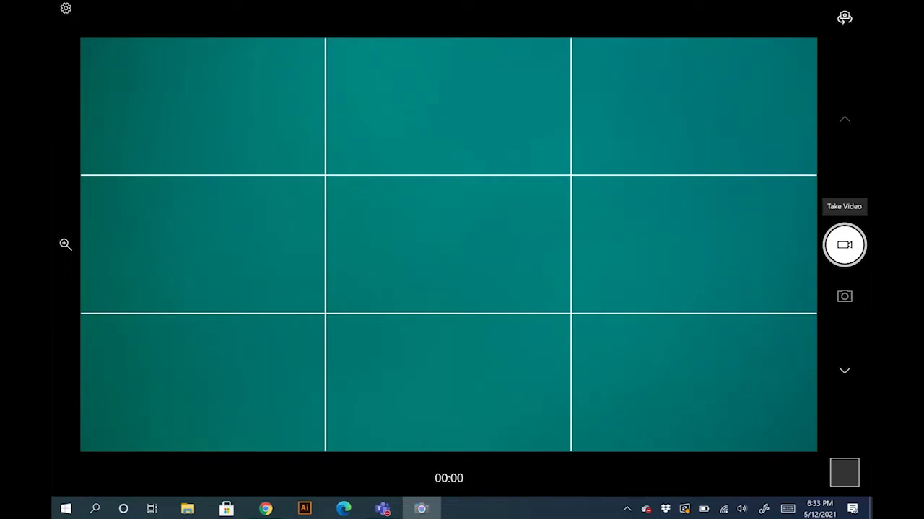
- Turn on Pro mode in the camera settings and set the framing grid to Off
{"action": "left_click", "coordinate": [65, 8]}
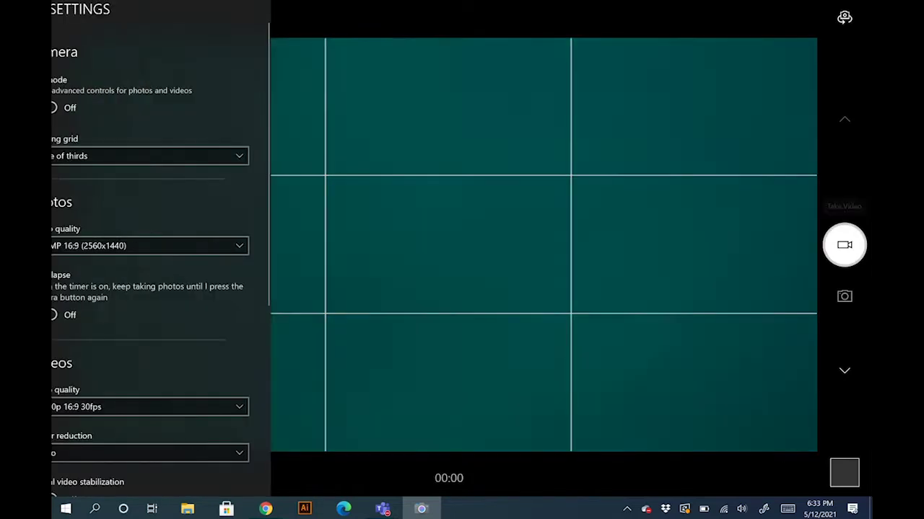
{"action": "left_click", "coordinate": [77, 107]}
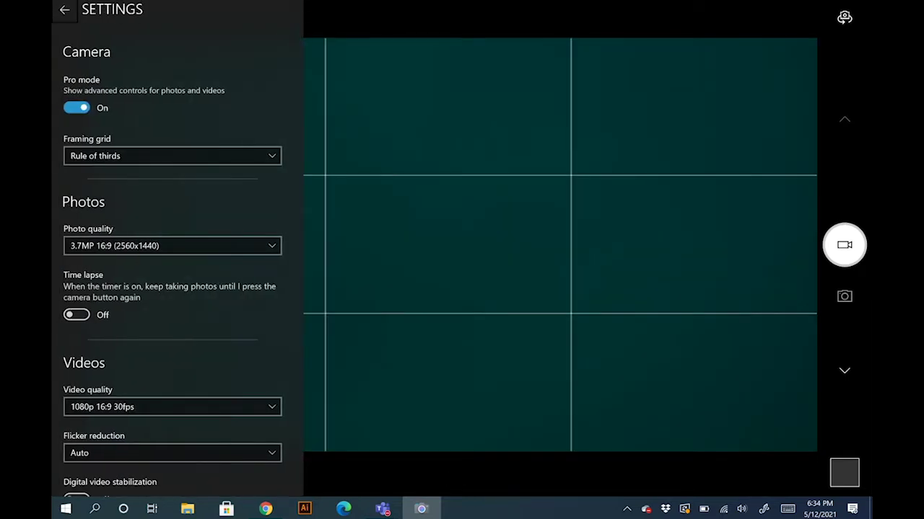
{"action": "left_click", "coordinate": [172, 156]}
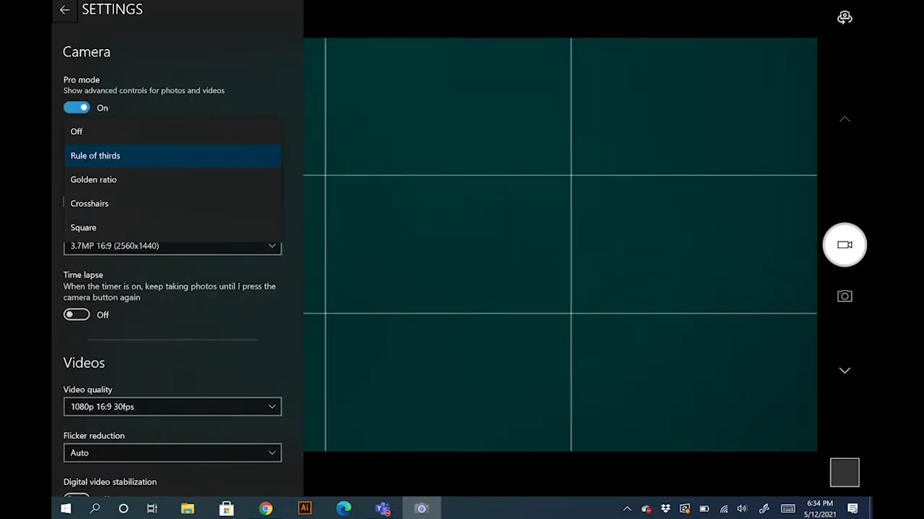
{"action": "left_click", "coordinate": [172, 131]}
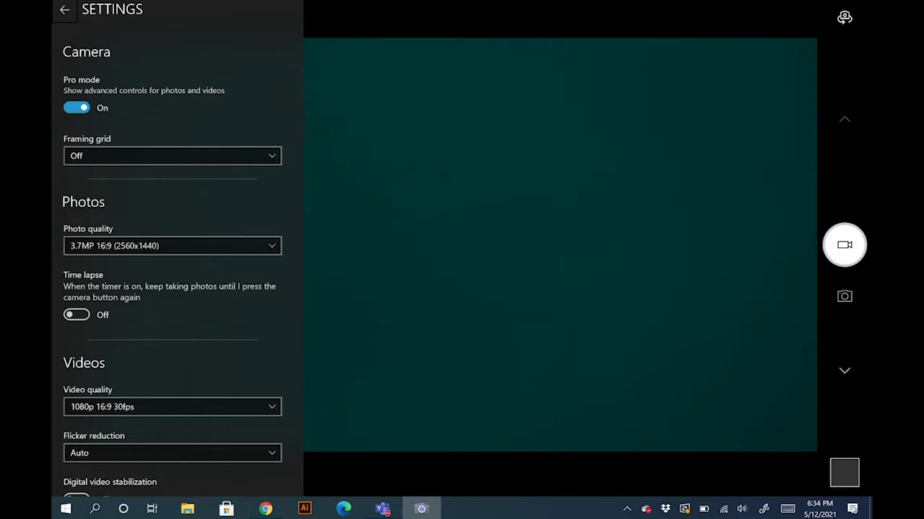
- Try the 4.9MP 4:3 (2560x1920) photo quality and restore it to 3.7MP 16:9 (2560x1440)
{"action": "left_click", "coordinate": [172, 245]}
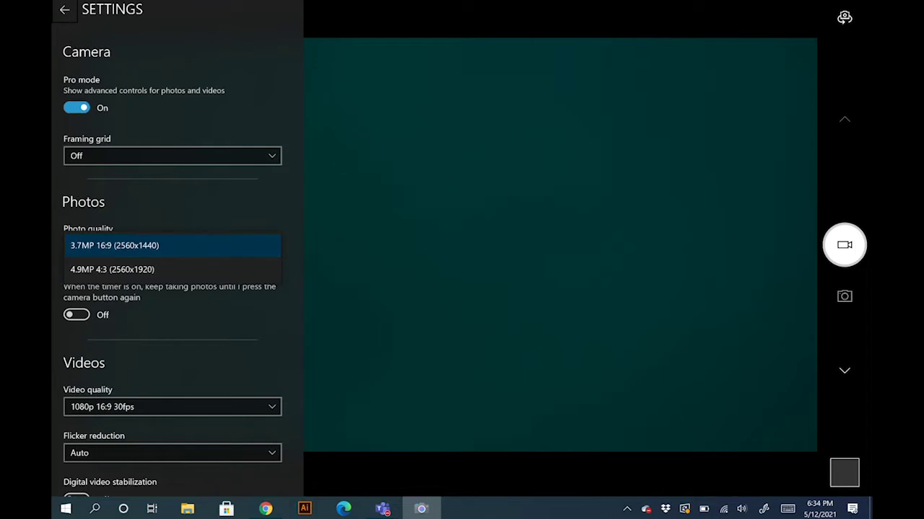
{"action": "left_click", "coordinate": [112, 269]}
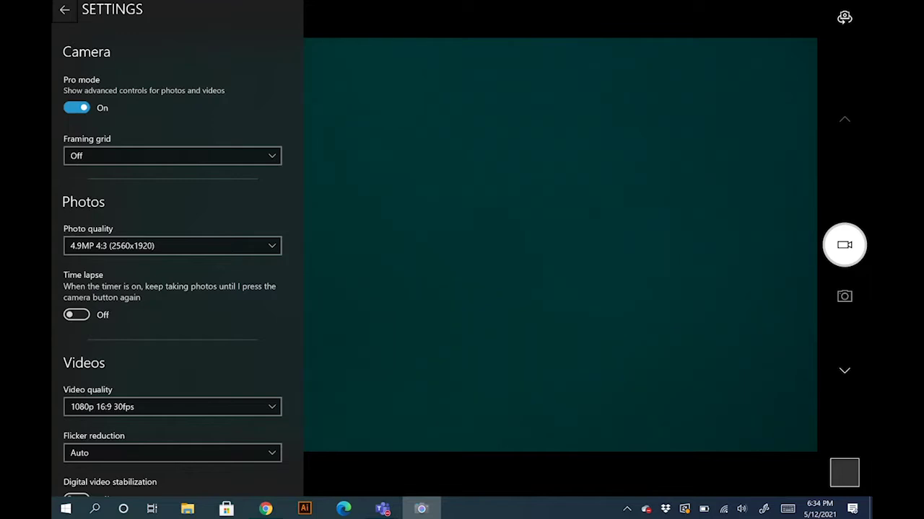
{"action": "left_click", "coordinate": [171, 245]}
{"action": "left_click", "coordinate": [171, 222]}
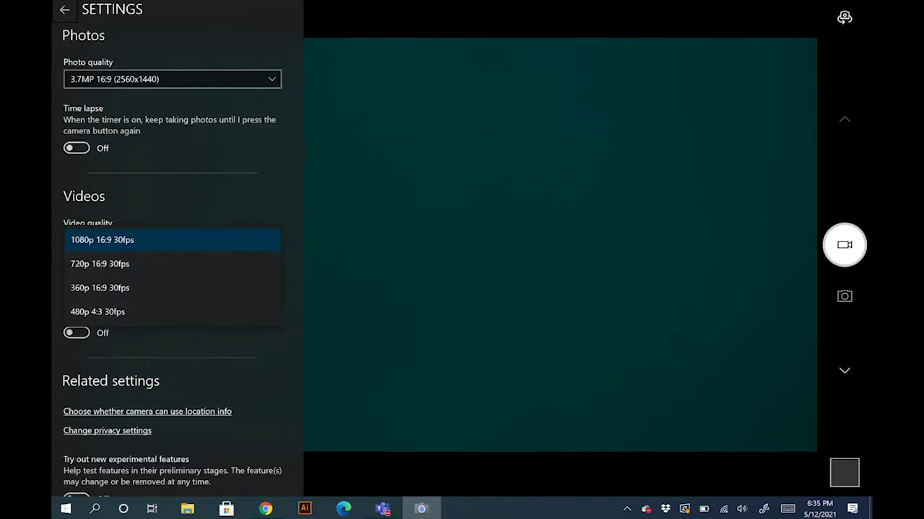
- Review the video quality choices, the digital video stabilization switch and the related settings further down
{"action": "left_click", "coordinate": [162, 199]}
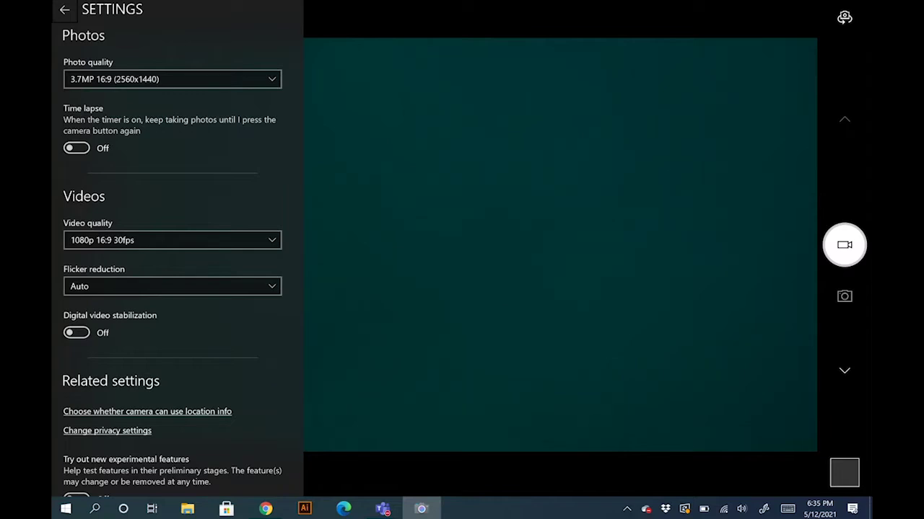
{"action": "left_click", "coordinate": [75, 334]}
{"action": "left_click", "coordinate": [75, 333]}
{"action": "scroll", "coordinate": [177, 259], "scroll_direction": "down", "scroll_amount": 5}
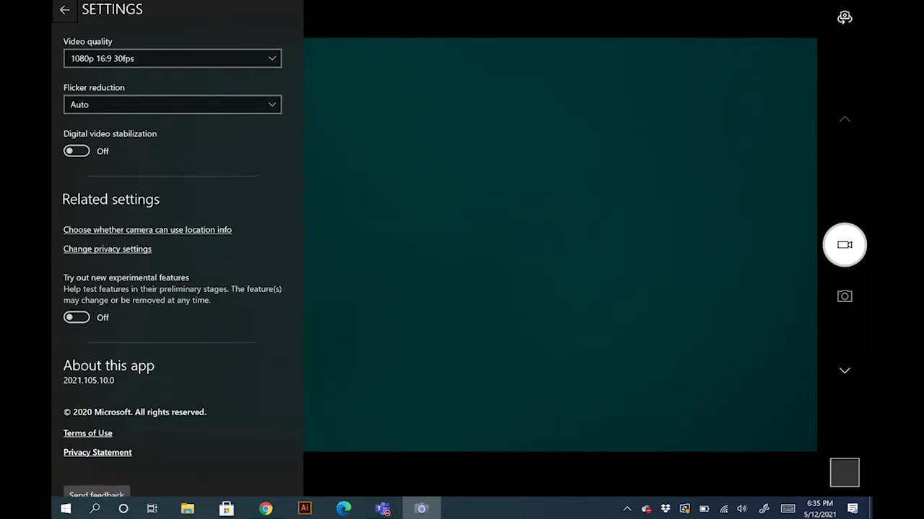
{"action": "scroll", "coordinate": [176, 260], "scroll_direction": "up", "scroll_amount": 5}
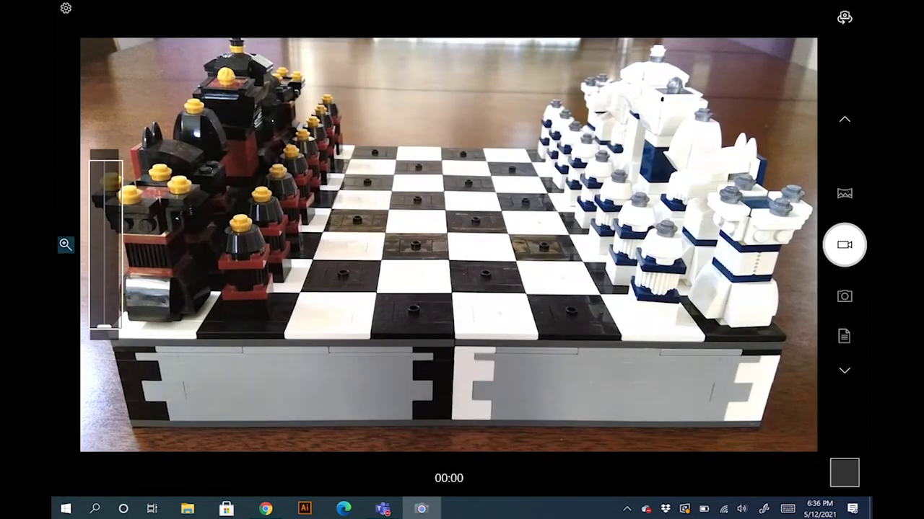
- Turn on Pro mode for the chessboard camera view and set its framing grid to Rule of thirds
{"action": "mouse_move", "coordinate": [104, 327]}
{"action": "left_mouse_down"}
{"action": "mouse_move", "coordinate": [104, 195]}
{"action": "mouse_move", "coordinate": [104, 325]}
{"action": "left_mouse_up"}
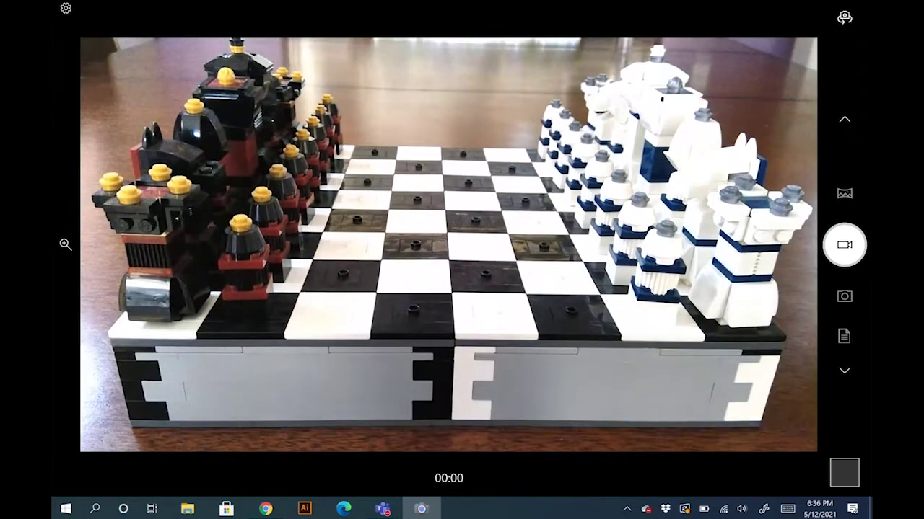
{"action": "left_click", "coordinate": [66, 8]}
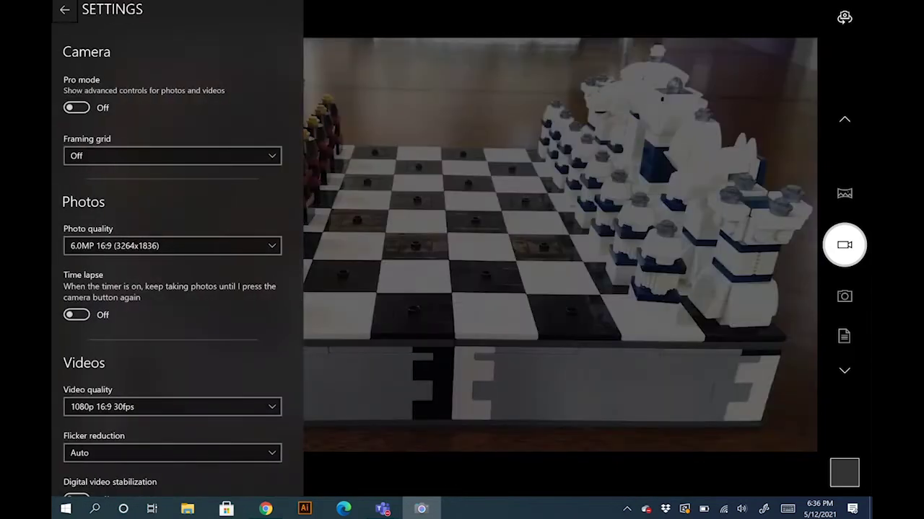
{"action": "left_click", "coordinate": [77, 107]}
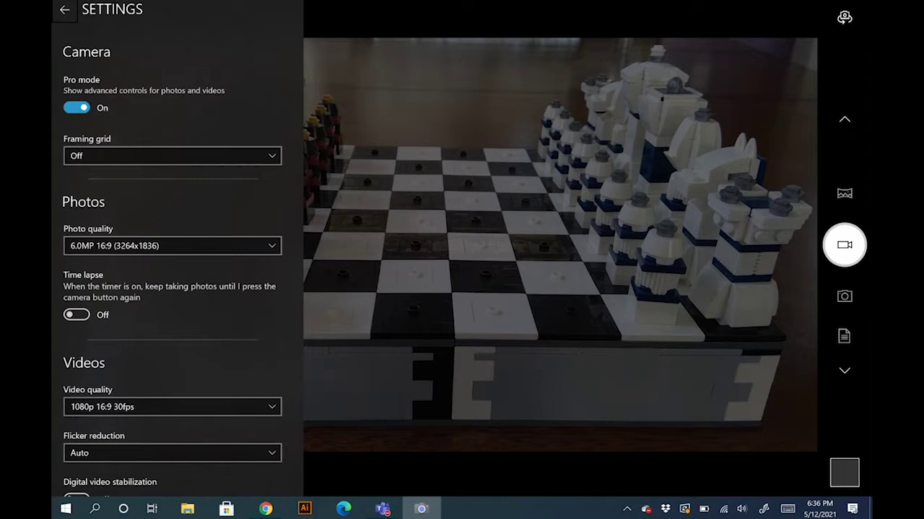
{"action": "left_click", "coordinate": [172, 155]}
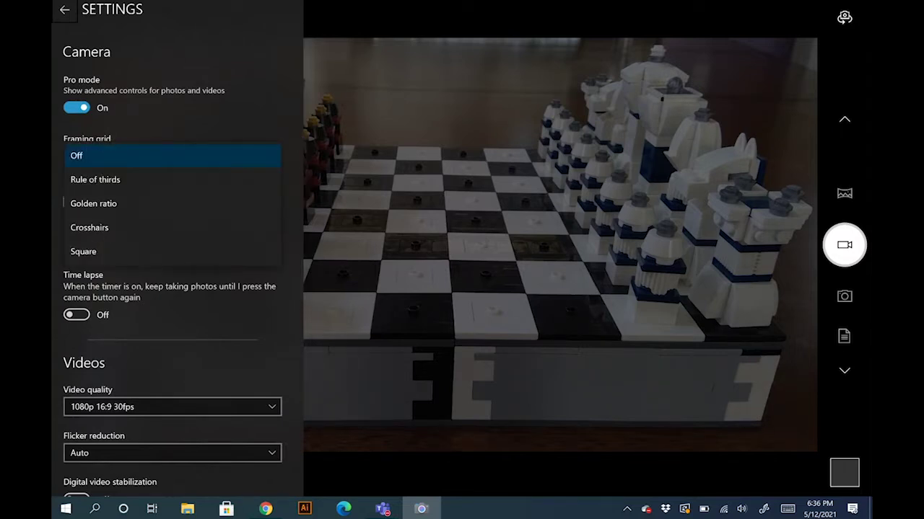
{"action": "left_click", "coordinate": [95, 180]}
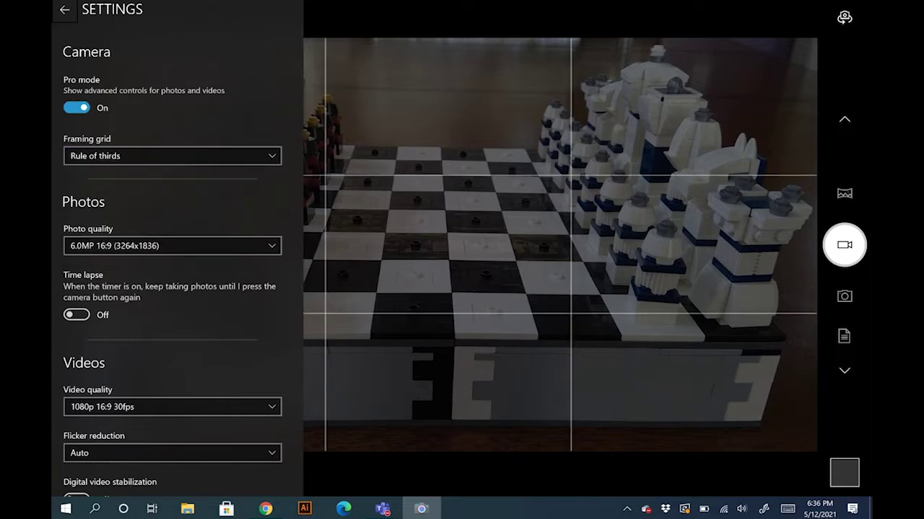
{"action": "left_click", "coordinate": [591, 309]}
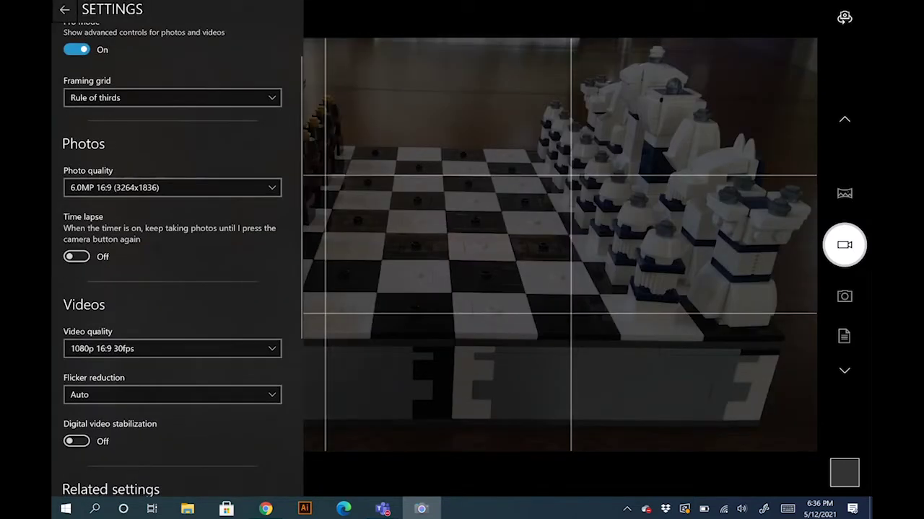
- Examine the photo quality choices, the time lapse switch and the remaining video and related settings, and close the settings
{"action": "left_click", "coordinate": [172, 188]}
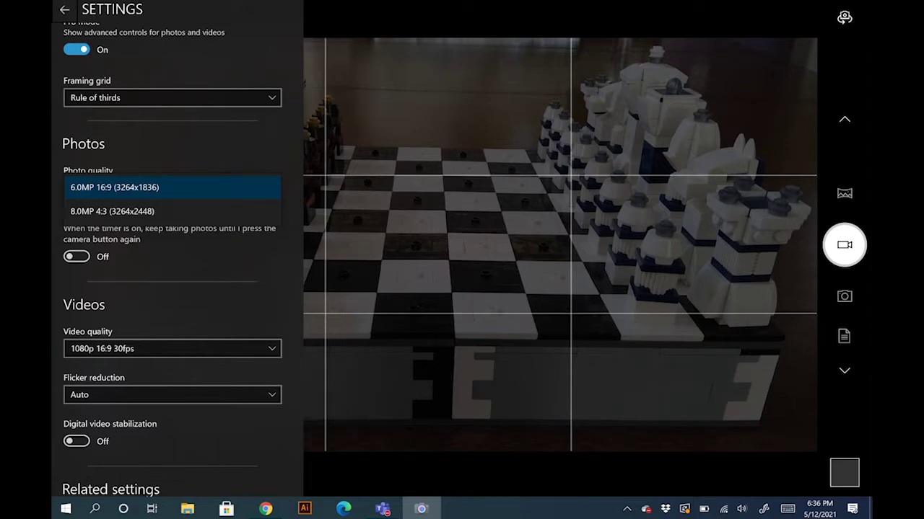
{"action": "left_click", "coordinate": [167, 152]}
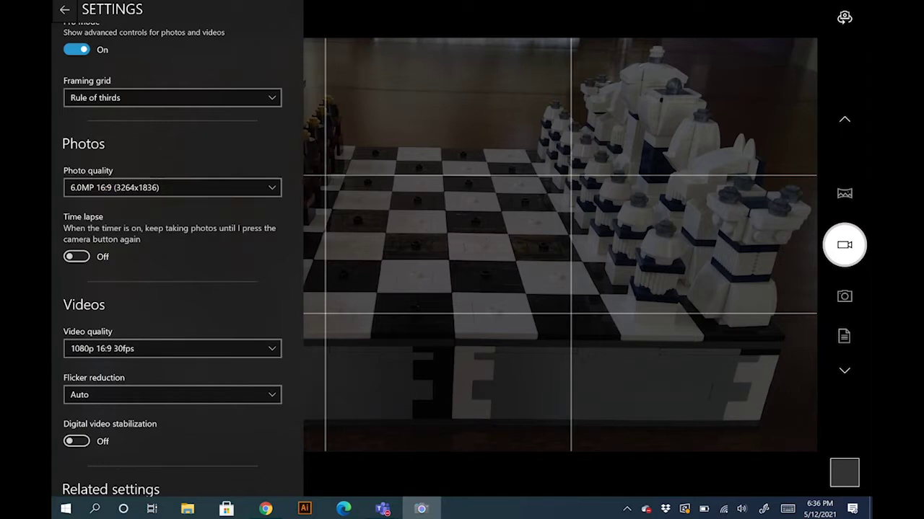
{"action": "left_click", "coordinate": [77, 256]}
{"action": "left_click", "coordinate": [77, 256]}
{"action": "scroll", "coordinate": [177, 259], "scroll_direction": "down", "scroll_amount": 3}
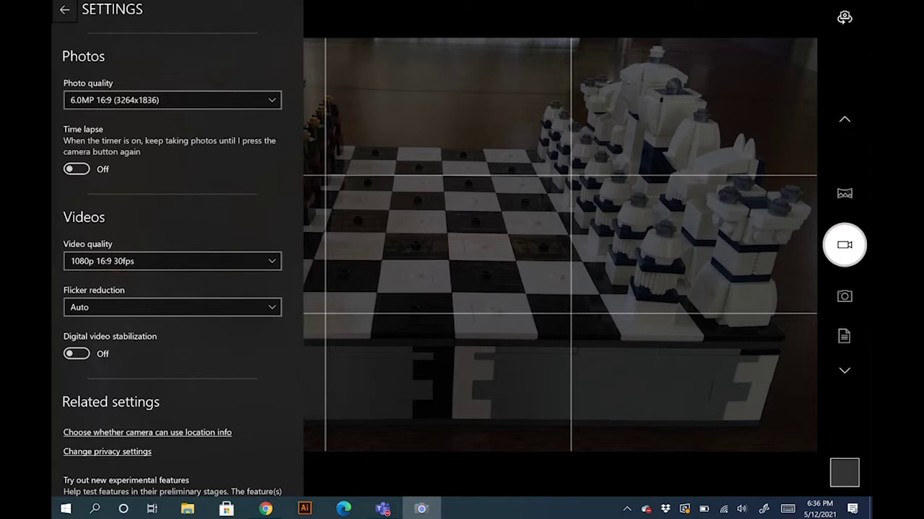
{"action": "scroll", "coordinate": [177, 259], "scroll_direction": "down", "scroll_amount": 1}
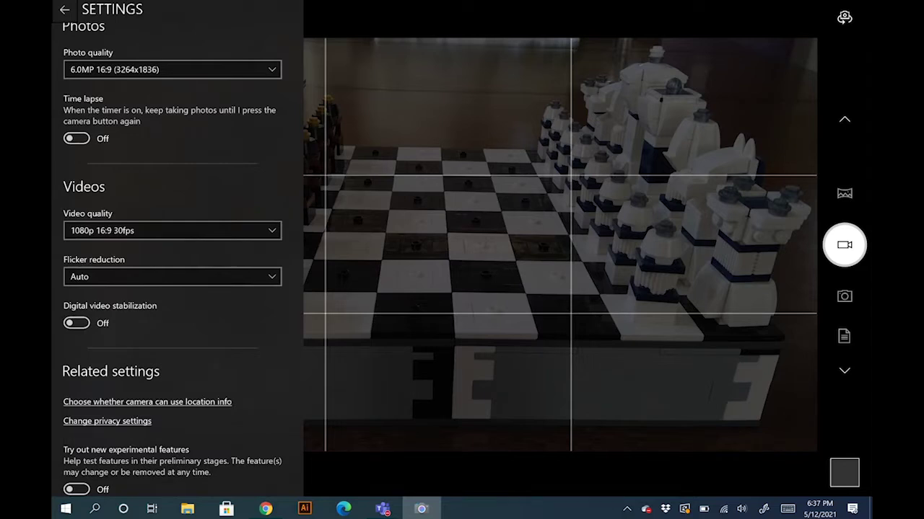
{"action": "scroll", "coordinate": [172, 253], "scroll_direction": "down", "scroll_amount": 3}
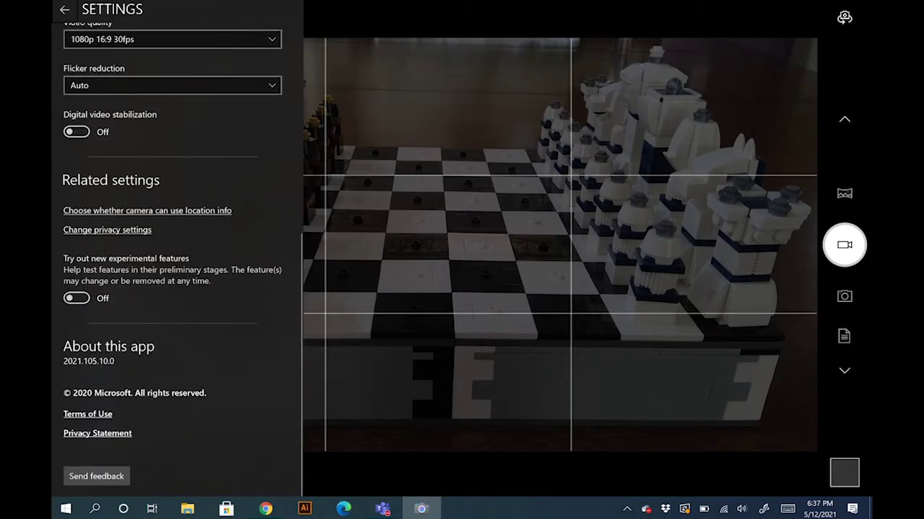
{"action": "scroll", "coordinate": [172, 252], "scroll_direction": "up", "scroll_amount": 5}
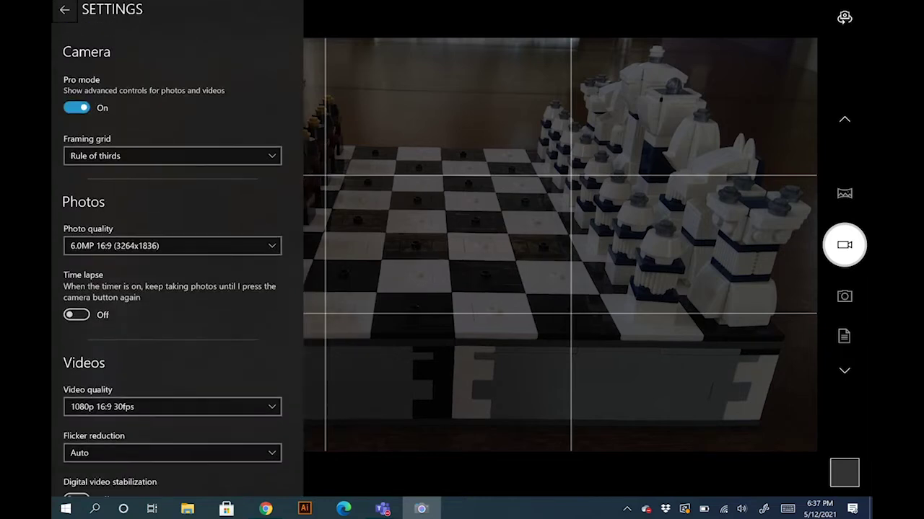
{"action": "left_click", "coordinate": [65, 10]}
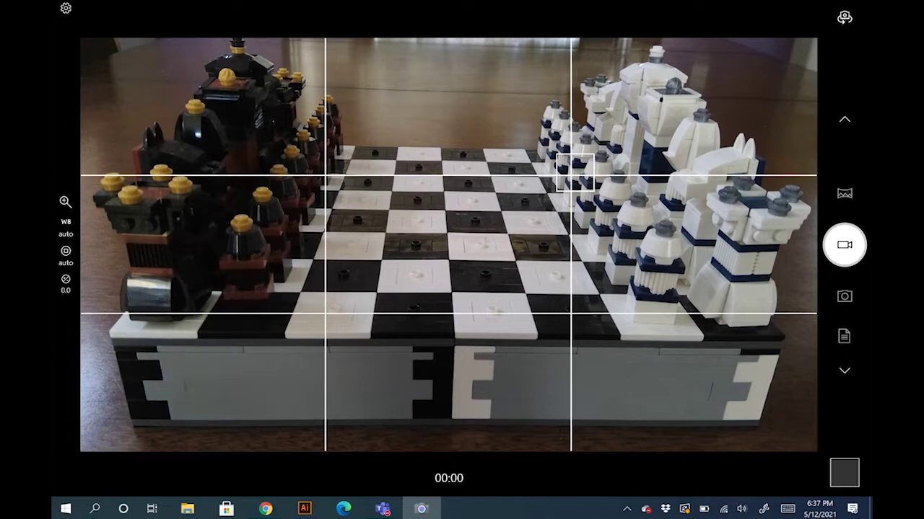
- Try out the zoom control and set the focus point on a white square near the middle of the chessboard
{"action": "left_click", "coordinate": [65, 202]}
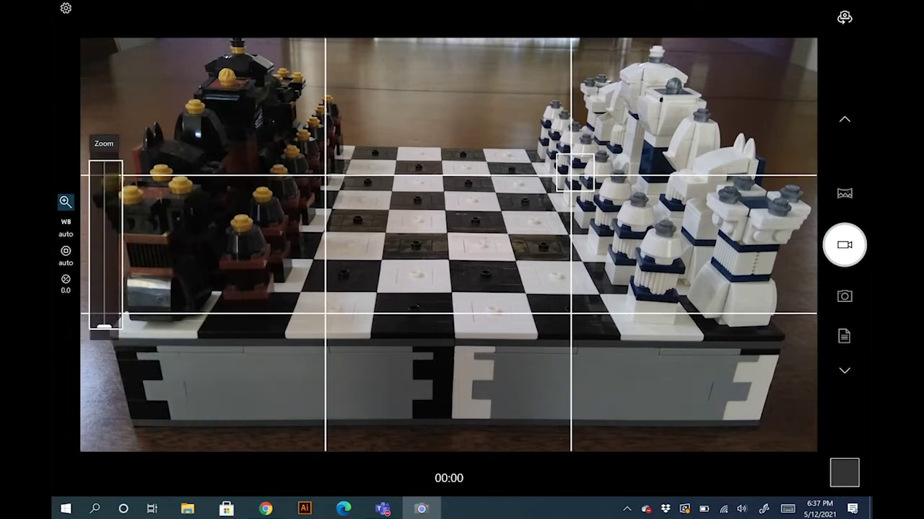
{"action": "mouse_move", "coordinate": [105, 328]}
{"action": "left_mouse_down"}
{"action": "mouse_move", "coordinate": [104, 226]}
{"action": "mouse_move", "coordinate": [105, 324]}
{"action": "left_mouse_up"}
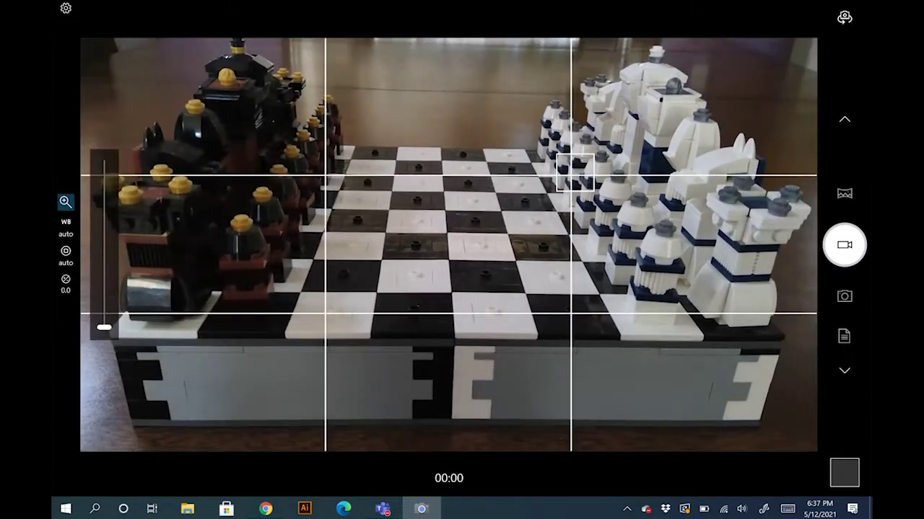
{"action": "left_click", "coordinate": [430, 269]}
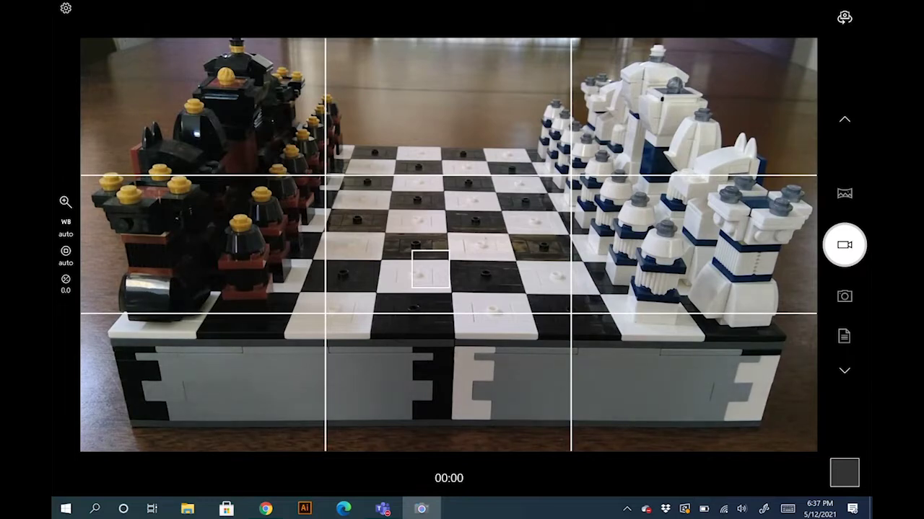
- Try the sunny and cloudy white balance presets on the chessboard view and return white balance to auto
{"action": "left_click", "coordinate": [66, 227]}
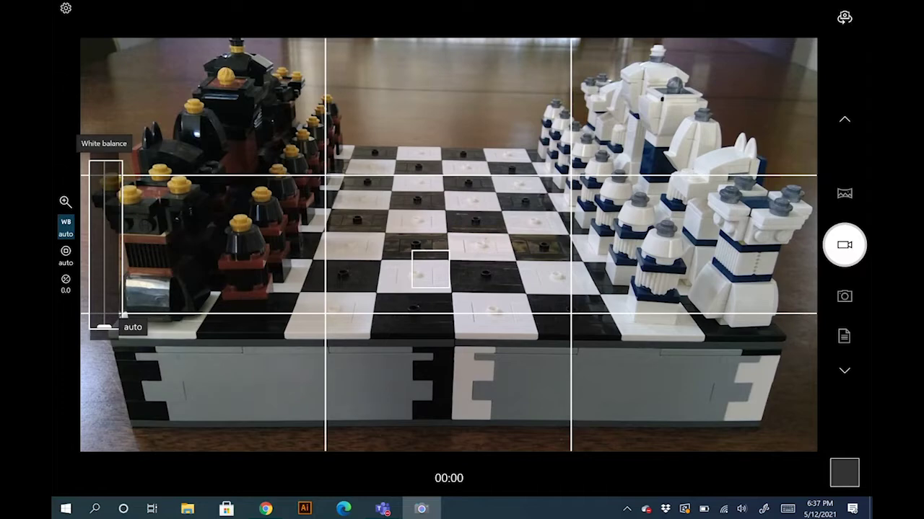
{"action": "mouse_move", "coordinate": [104, 327]}
{"action": "left_mouse_down"}
{"action": "mouse_move", "coordinate": [104, 164]}
{"action": "mouse_move", "coordinate": [104, 327]}
{"action": "left_mouse_up"}
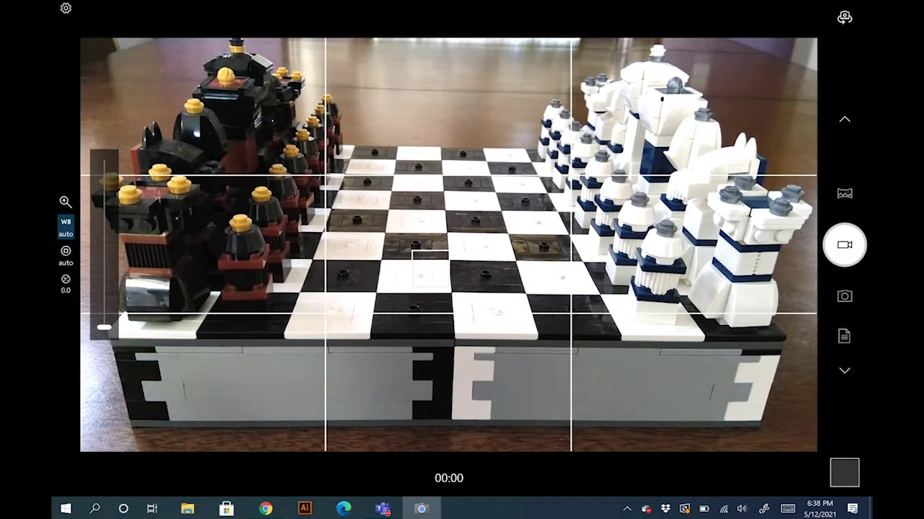
{"action": "mouse_move", "coordinate": [104, 327]}
{"action": "left_mouse_down"}
{"action": "mouse_move", "coordinate": [104, 243]}
{"action": "mouse_move", "coordinate": [104, 327]}
{"action": "left_mouse_up"}
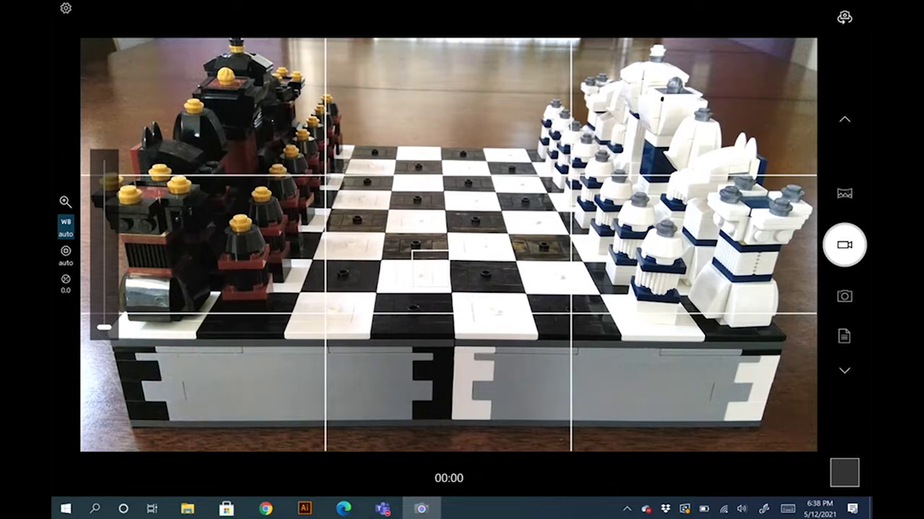
{"action": "left_click_drag", "start_coordinate": [104, 327], "coordinate": [104, 245]}
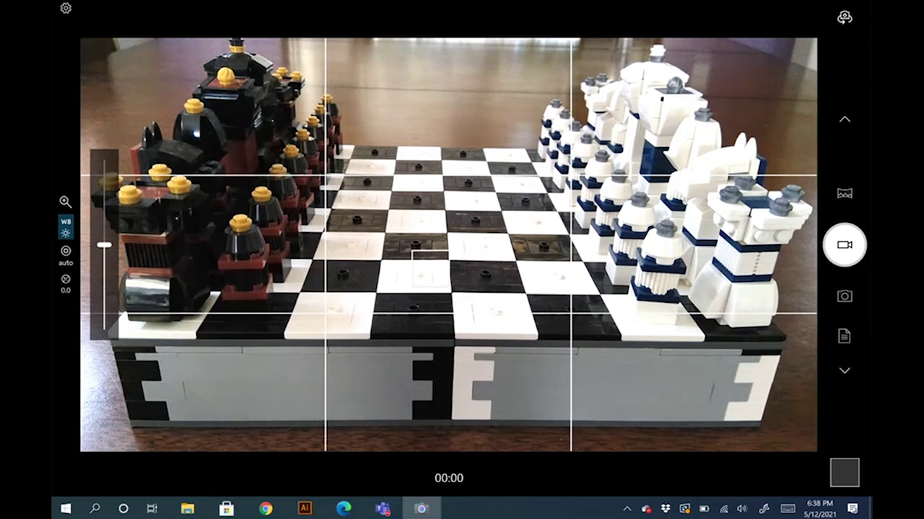
{"action": "left_click_drag", "start_coordinate": [104, 245], "coordinate": [104, 286]}
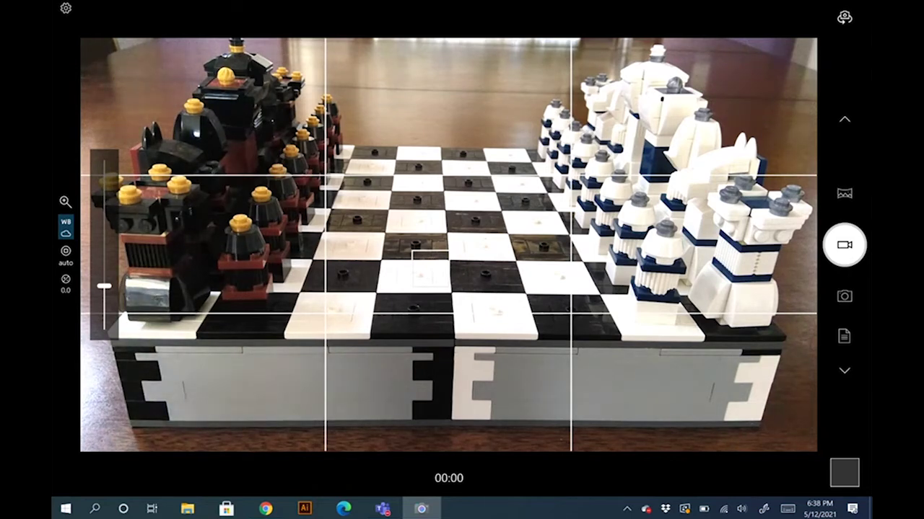
{"action": "left_click_drag", "start_coordinate": [104, 290], "coordinate": [104, 328]}
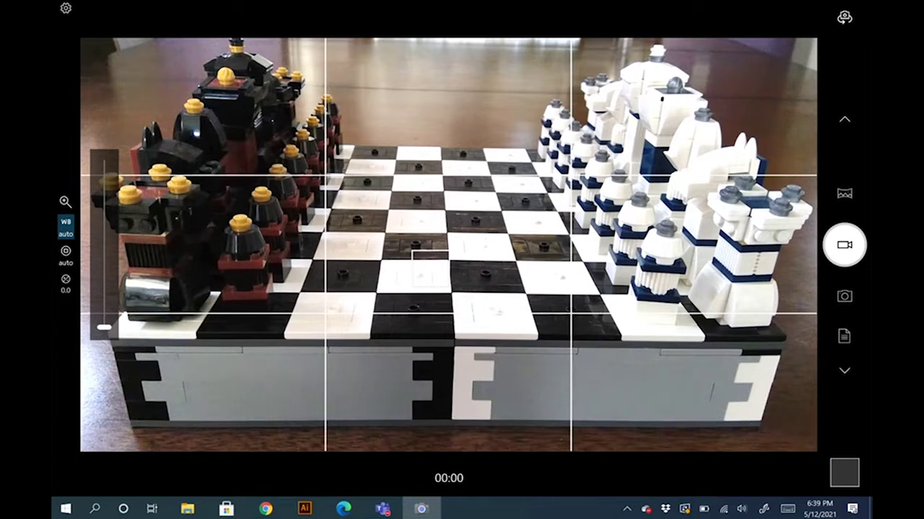
- Try manual focus at different distances and return to autofocus with the focus point on the chessboard's far rows
{"action": "left_click", "coordinate": [65, 254]}
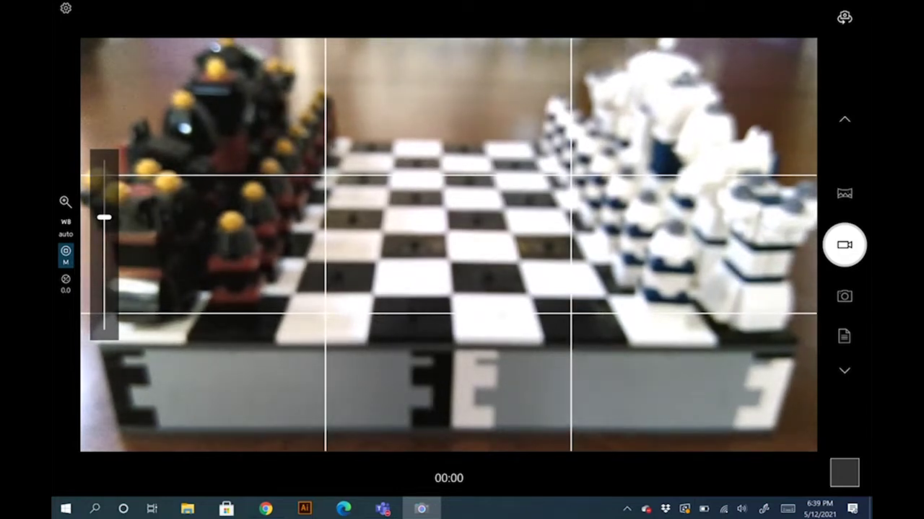
{"action": "left_click_drag", "start_coordinate": [104, 217], "coordinate": [105, 327]}
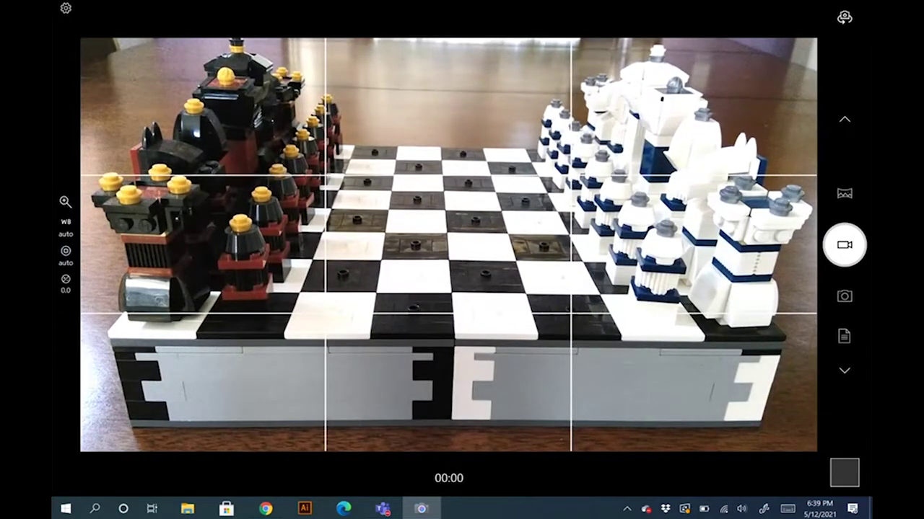
{"action": "left_click", "coordinate": [257, 362]}
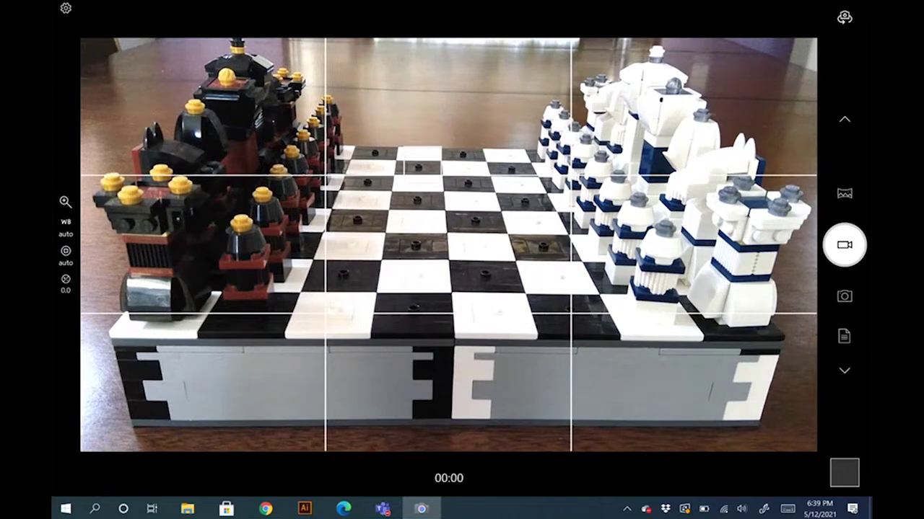
{"action": "left_click", "coordinate": [66, 255]}
{"action": "left_click_drag", "start_coordinate": [104, 326], "coordinate": [103, 256]}
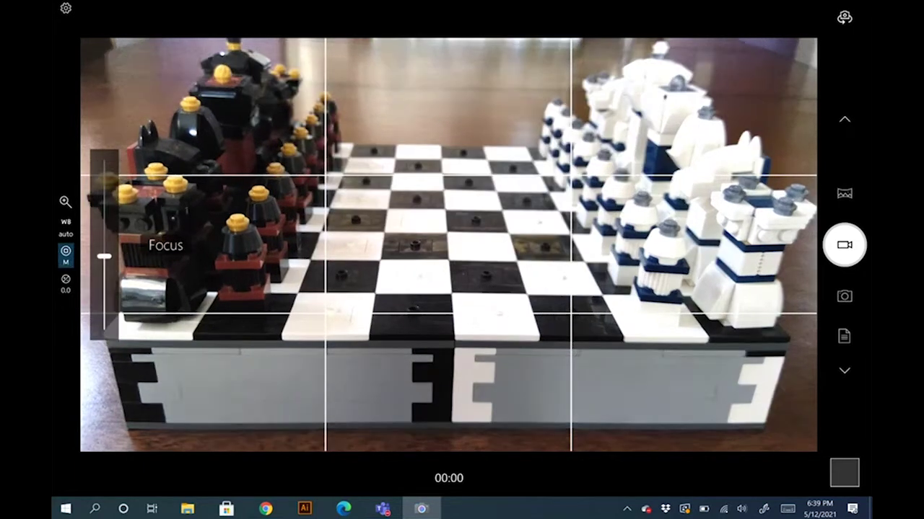
{"action": "left_click", "coordinate": [408, 163]}
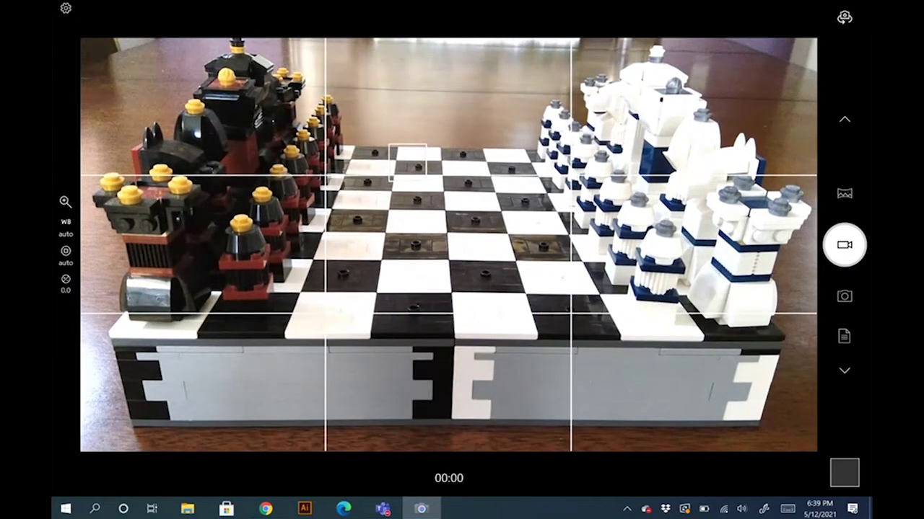
- Try the brightness of the chessboard view at 0.8 and -1.7 and return it to 0.0
{"action": "left_click", "coordinate": [65, 282]}
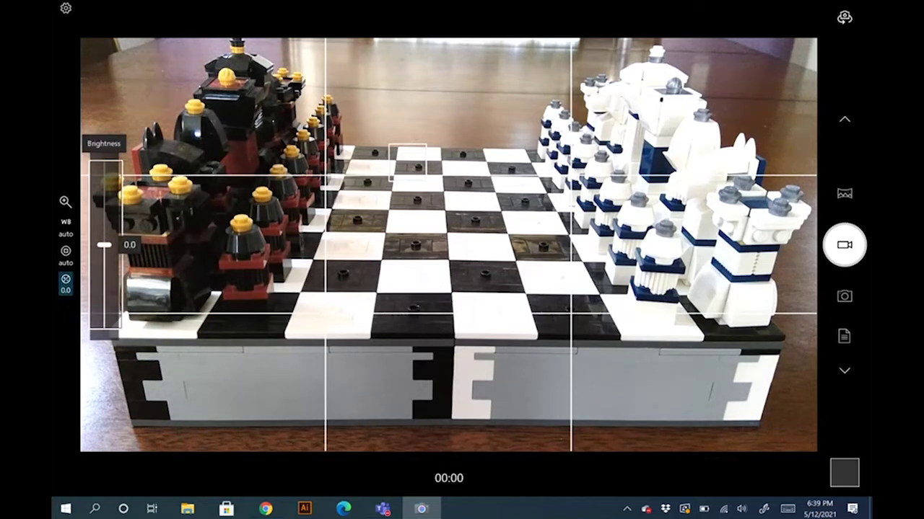
{"action": "left_click_drag", "start_coordinate": [104, 245], "coordinate": [104, 207]}
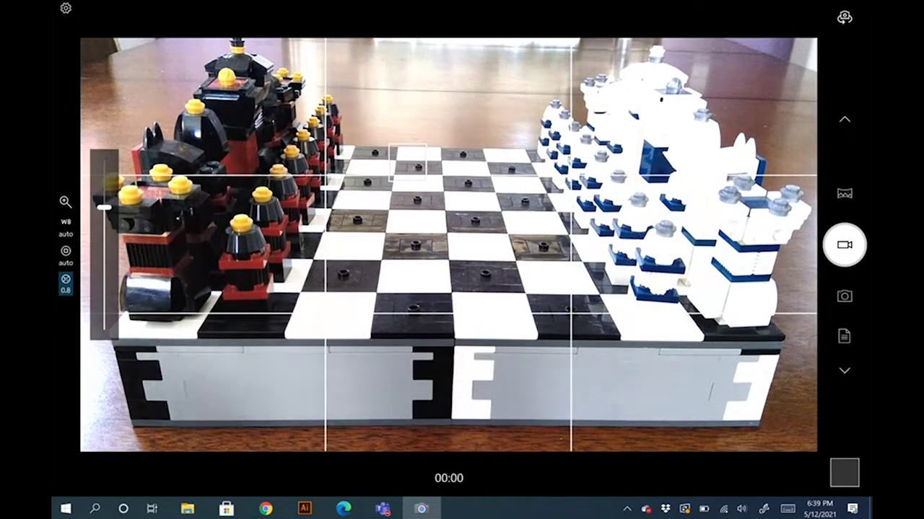
{"action": "left_click_drag", "start_coordinate": [105, 207], "coordinate": [104, 321]}
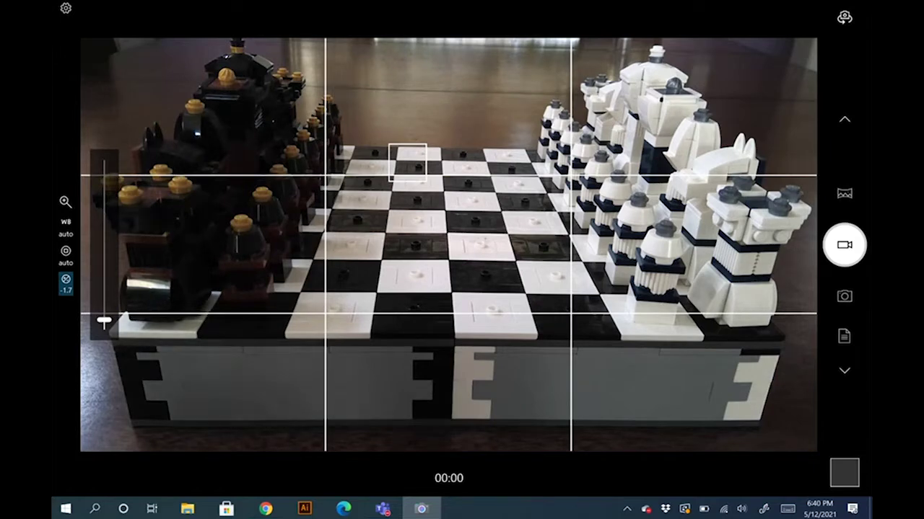
{"action": "left_click_drag", "start_coordinate": [105, 321], "coordinate": [105, 245]}
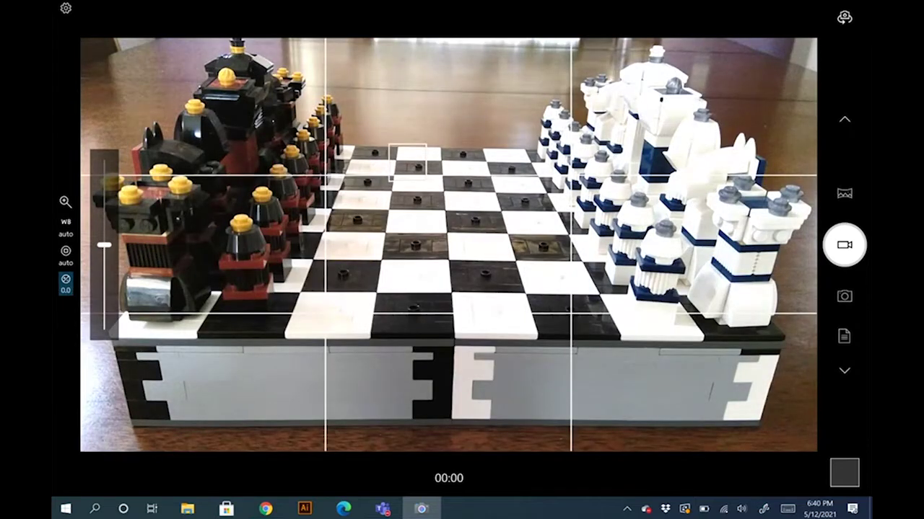
{"action": "mouse_move", "coordinate": [104, 246]}
{"action": "left_mouse_down"}
{"action": "mouse_move", "coordinate": [104, 253]}
{"action": "mouse_move", "coordinate": [104, 245]}
{"action": "left_mouse_up"}
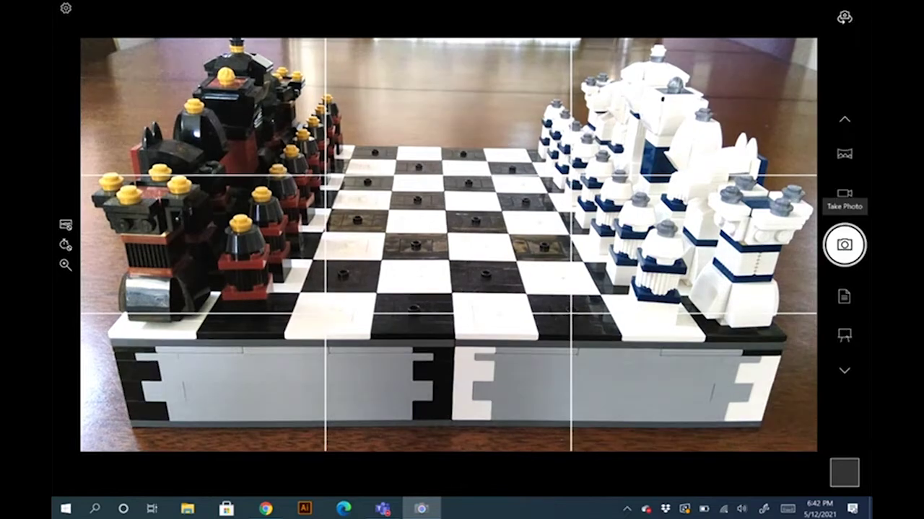
- Take a photo of the chessboard and cycle through the HDR options
{"action": "left_click", "coordinate": [844, 244]}
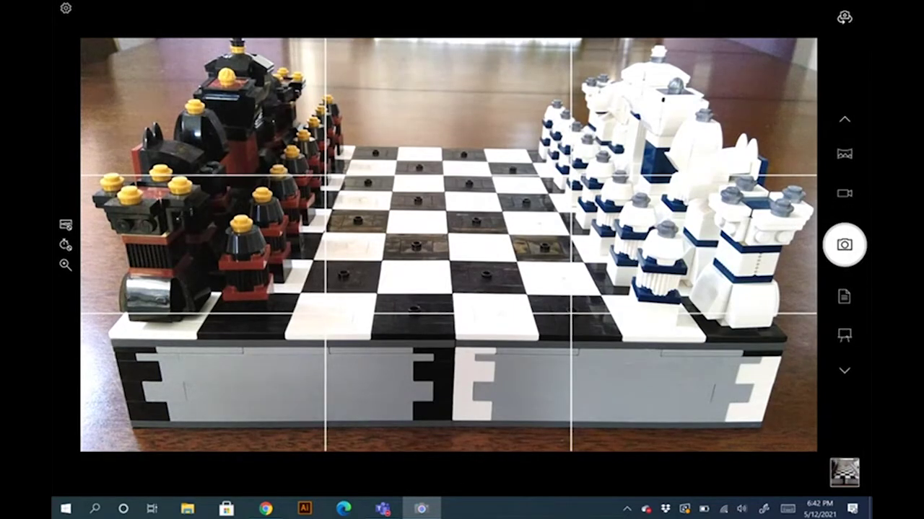
{"action": "left_click", "coordinate": [66, 225]}
{"action": "left_click", "coordinate": [65, 225]}
{"action": "left_click", "coordinate": [65, 224]}
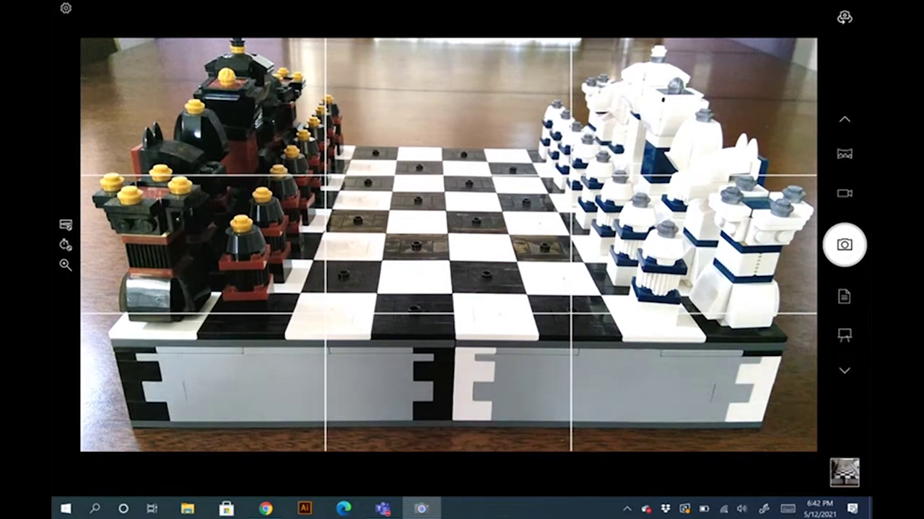
- Take a photo of the chessboard with the 5-second timer, and switch the timer through 10 seconds to off
{"action": "left_click", "coordinate": [65, 245]}
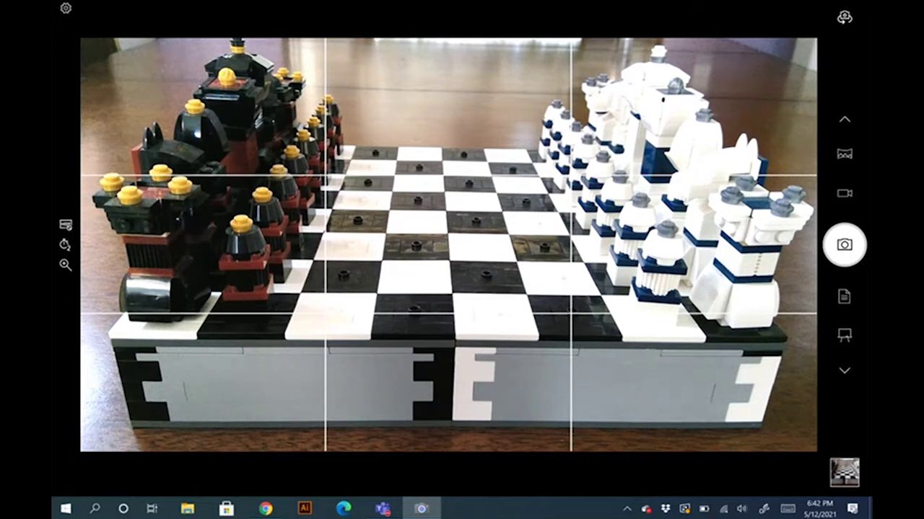
{"action": "left_click", "coordinate": [64, 245]}
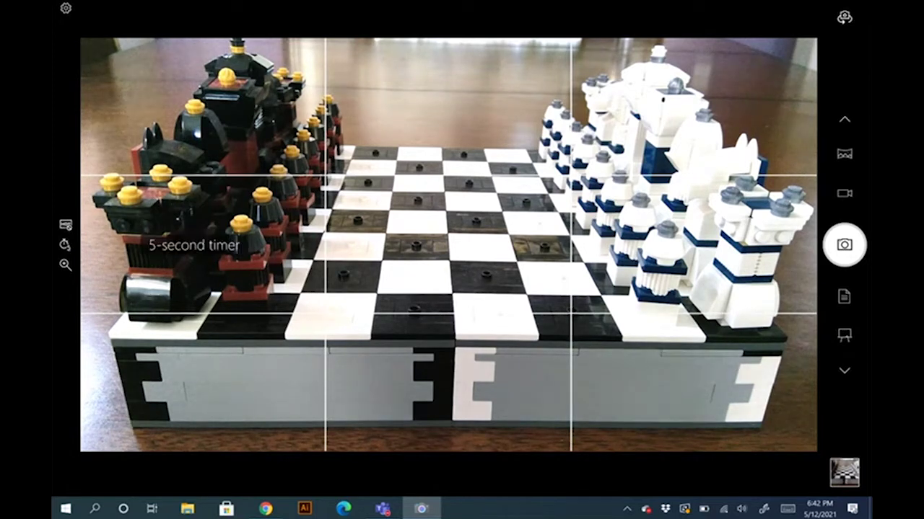
{"action": "key", "text": "space"}
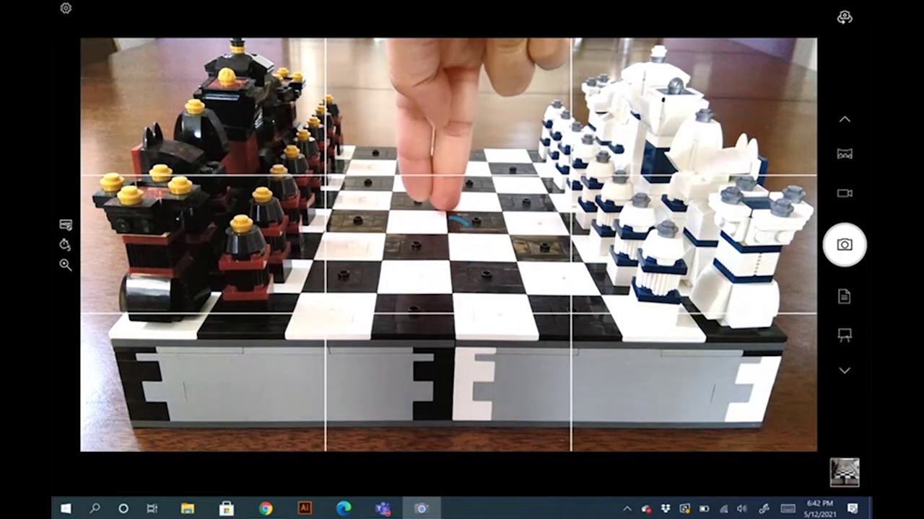
{"action": "key", "text": "space"}
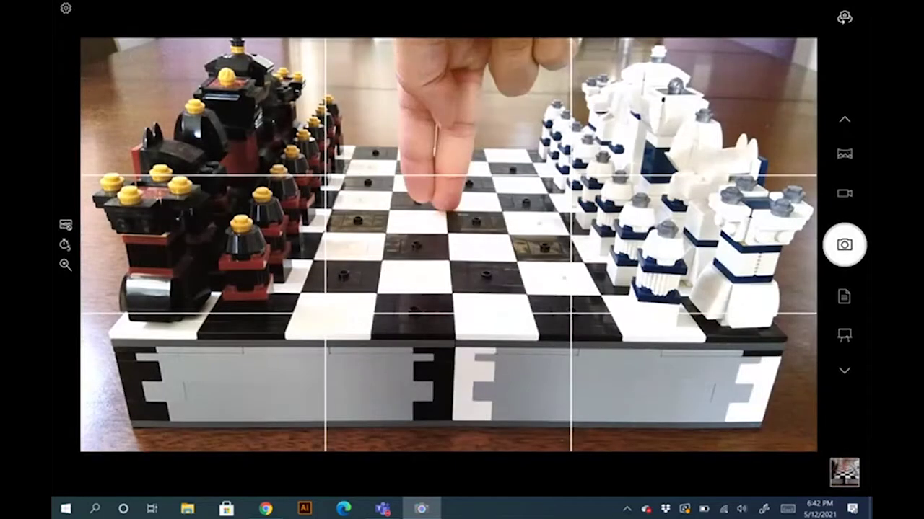
{"action": "left_click", "coordinate": [66, 244]}
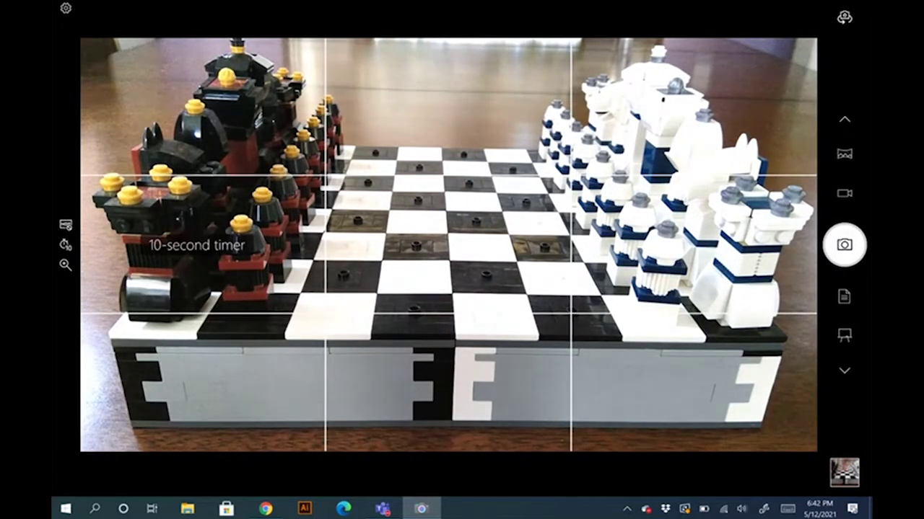
{"action": "key", "text": "ctrl+t"}
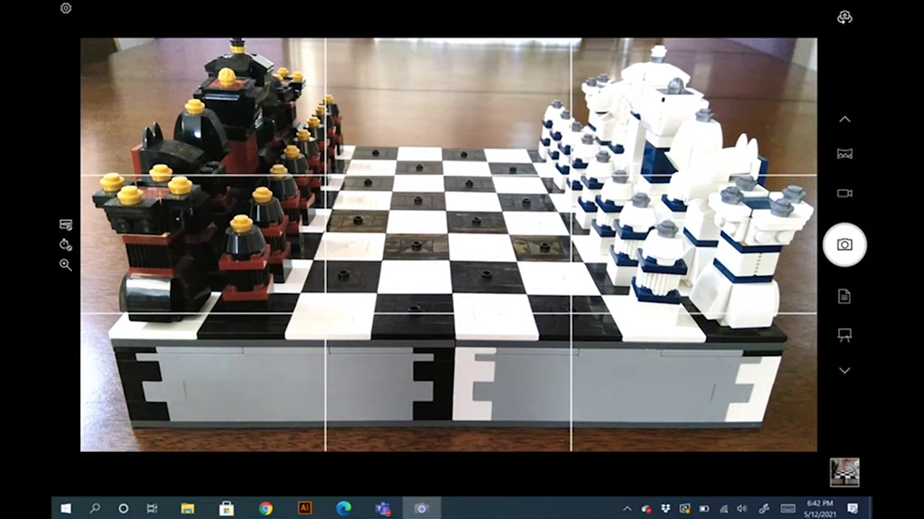
- Try out the zoom control in photo mode and return the chessboard to the full view
{"action": "left_click", "coordinate": [66, 265]}
{"action": "mouse_move", "coordinate": [103, 325]}
{"action": "left_mouse_down"}
{"action": "mouse_move", "coordinate": [104, 181]}
{"action": "mouse_move", "coordinate": [104, 326]}
{"action": "left_mouse_up"}
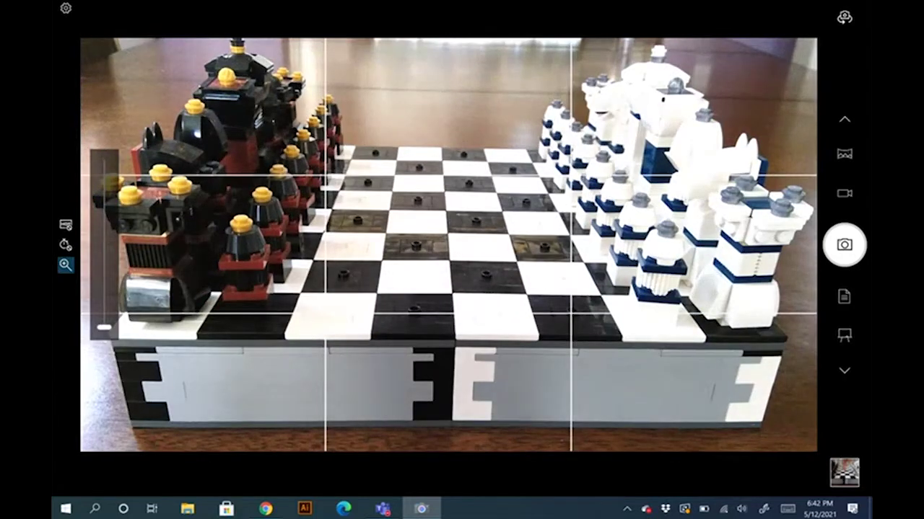
{"action": "scroll", "coordinate": [448, 245], "scroll_direction": "up", "scroll_amount": 5}
{"action": "scroll", "coordinate": [448, 245], "scroll_direction": "down", "scroll_amount": 3}
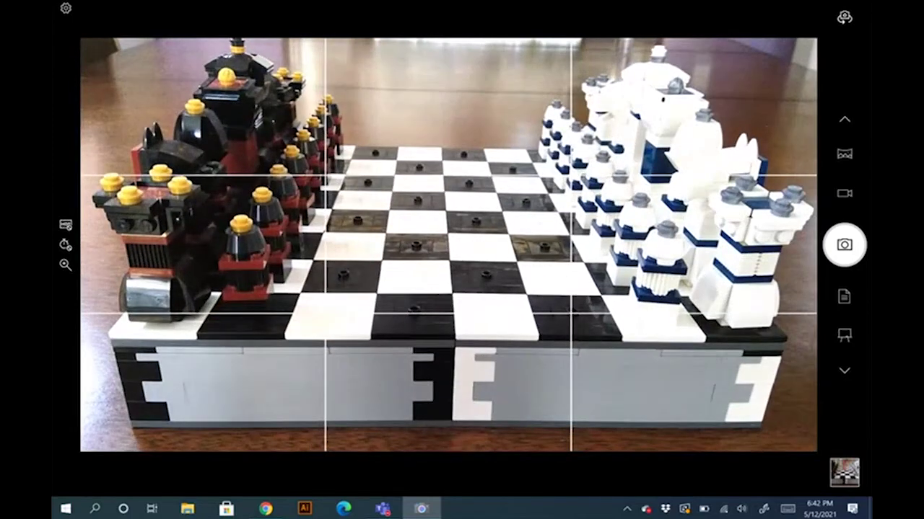
- Turn on Pro mode for photos, try the Golden ratio, Crosshairs and Square framing grids, and return the grid to Rule of thirds
{"action": "left_click", "coordinate": [66, 8]}
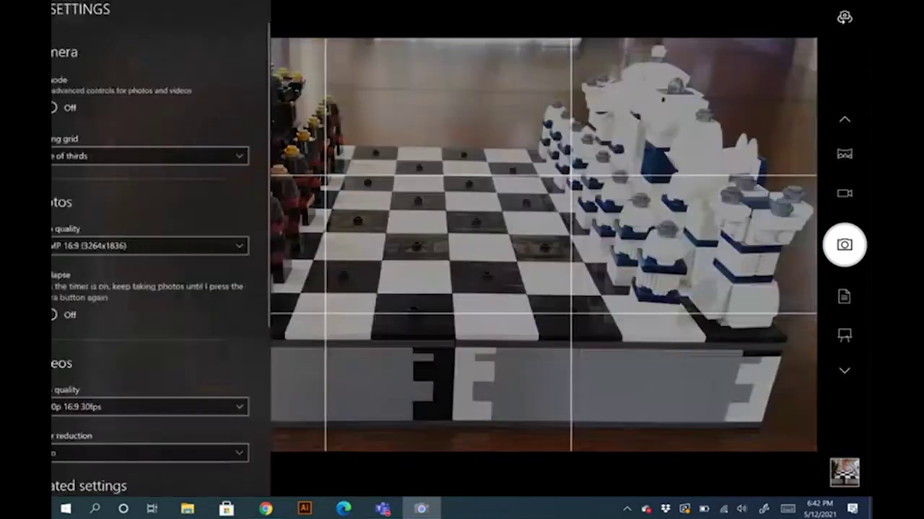
{"action": "left_click", "coordinate": [77, 107]}
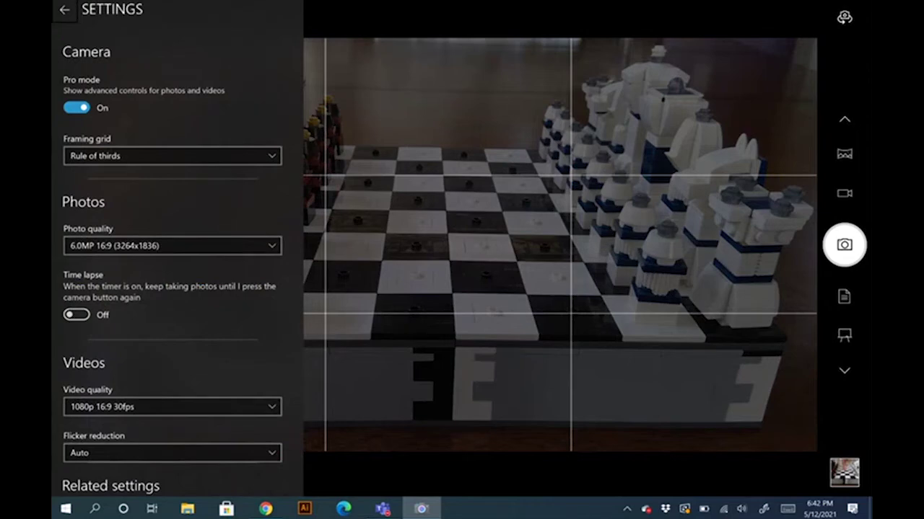
{"action": "left_click", "coordinate": [172, 155]}
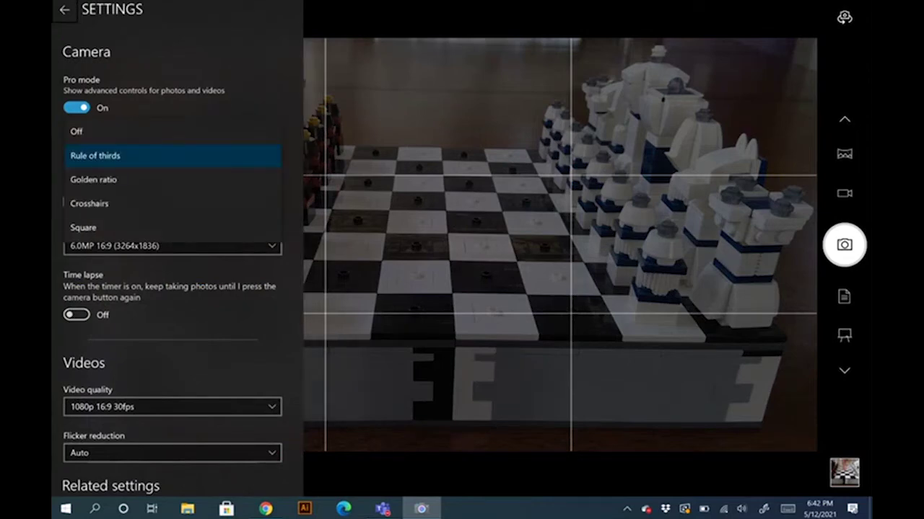
{"action": "left_click", "coordinate": [171, 179]}
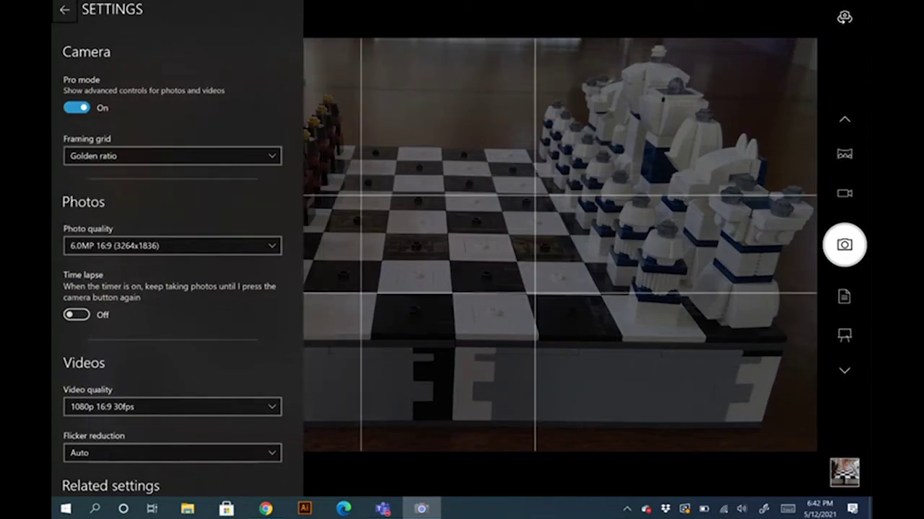
{"action": "left_click", "coordinate": [172, 155]}
{"action": "left_click", "coordinate": [89, 179]}
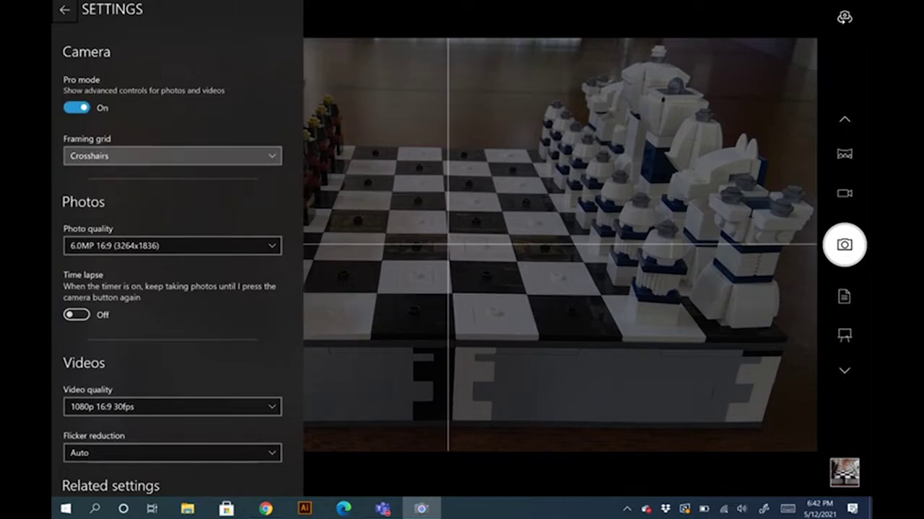
{"action": "left_click", "coordinate": [172, 155]}
{"action": "left_click", "coordinate": [88, 178]}
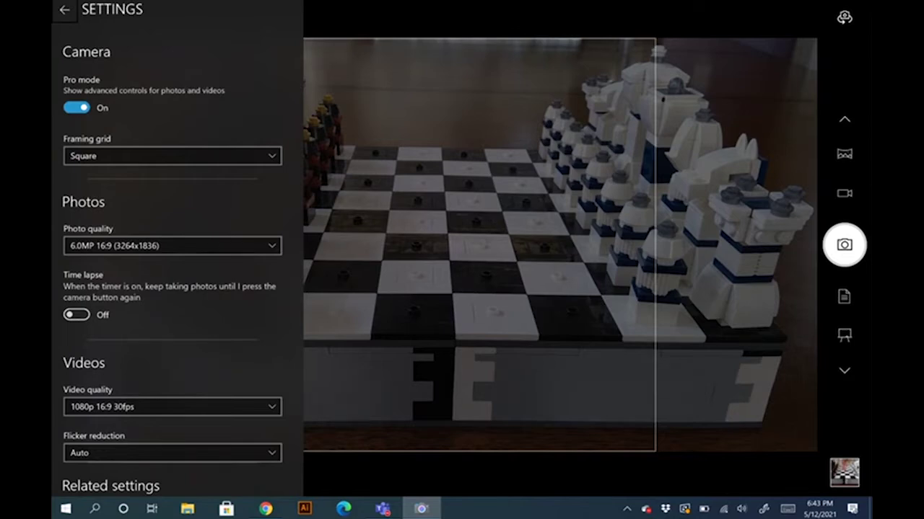
{"action": "left_click", "coordinate": [172, 156]}
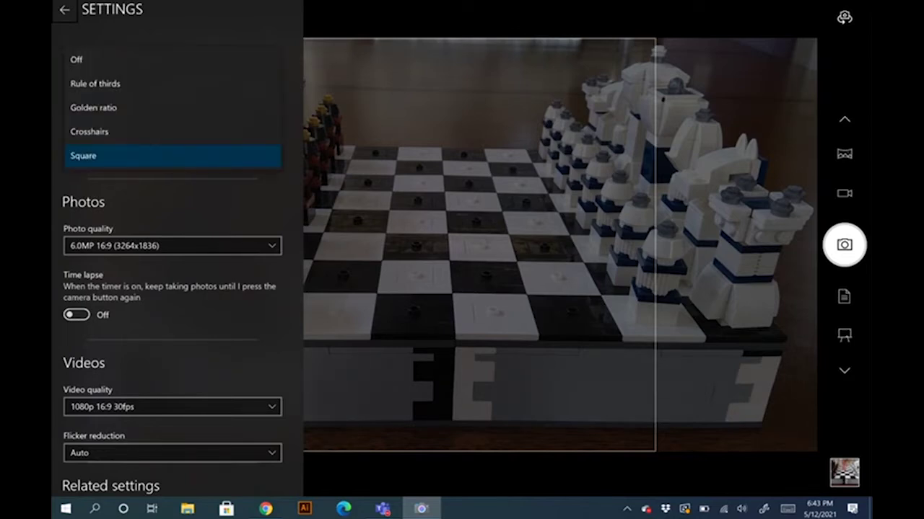
{"action": "left_click", "coordinate": [94, 83]}
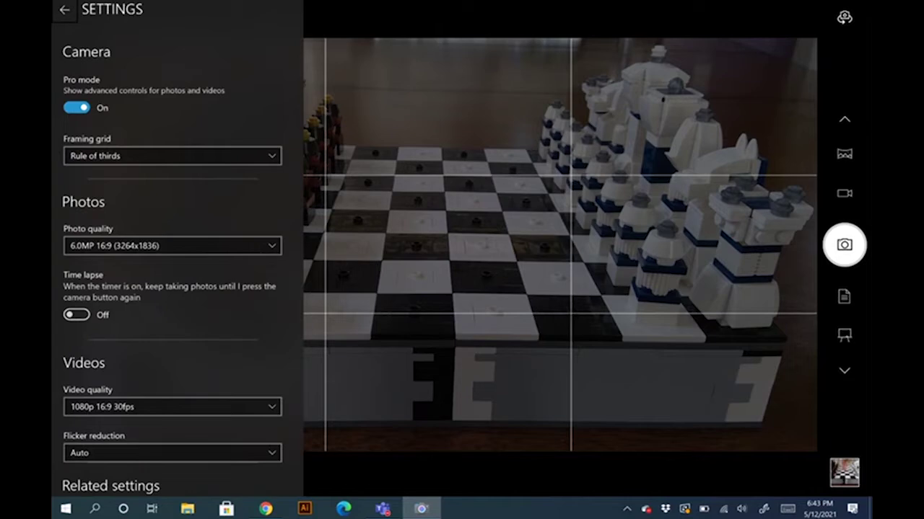
{"action": "key", "text": "Escape"}
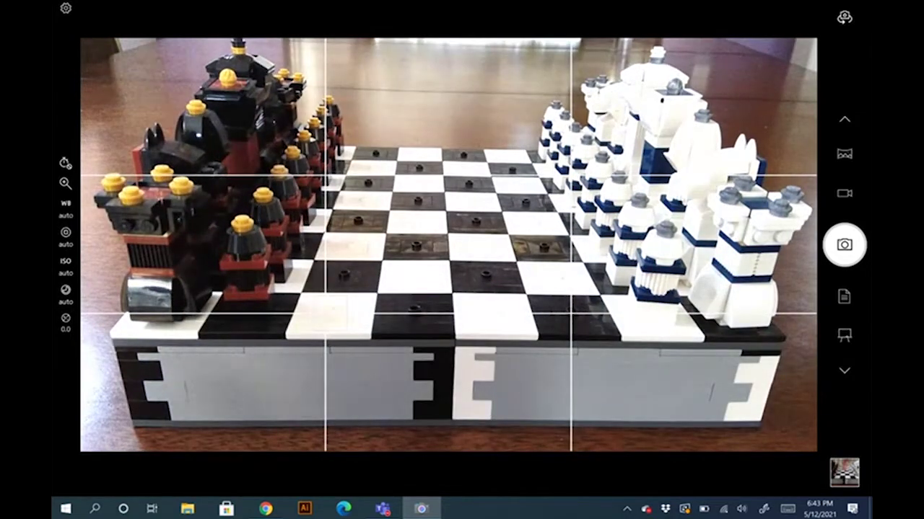
- Examine the photo quality choices and the time lapse, video, related and experimental settings with Pro mode on
{"action": "left_click", "coordinate": [65, 8]}
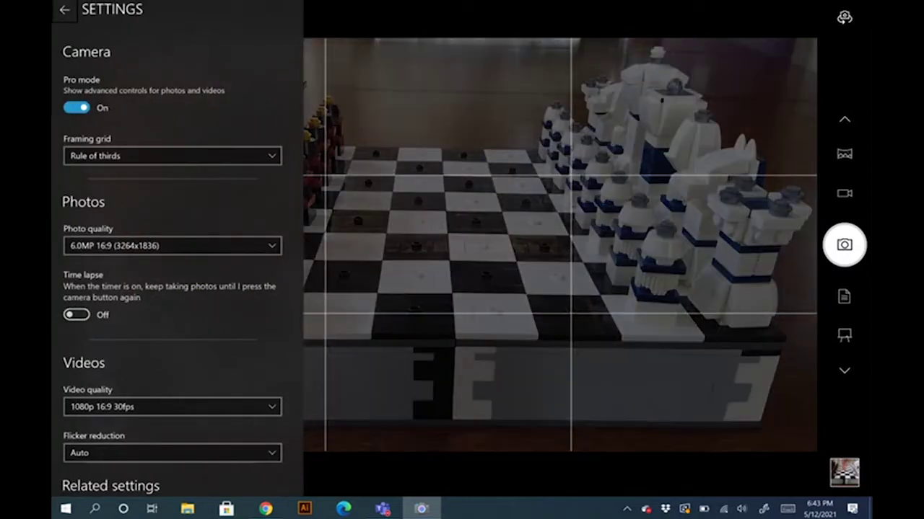
{"action": "left_click", "coordinate": [104, 244]}
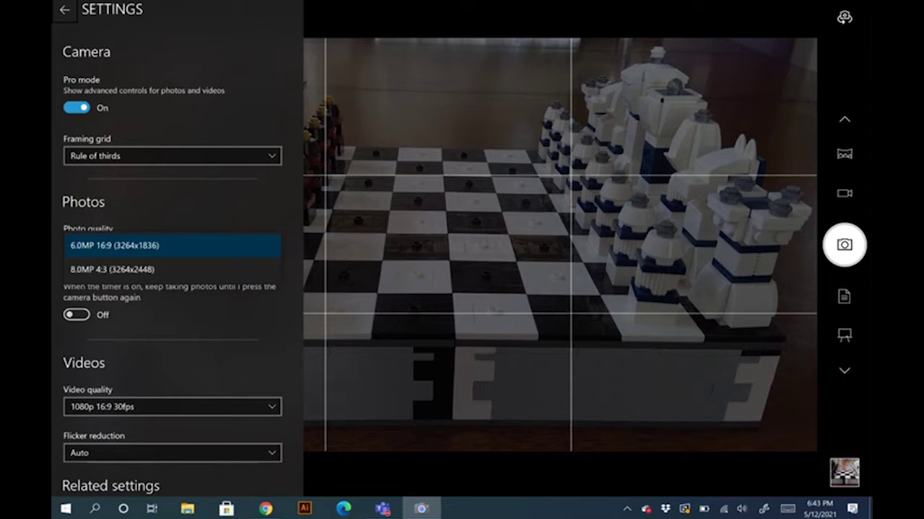
{"action": "left_click", "coordinate": [154, 342]}
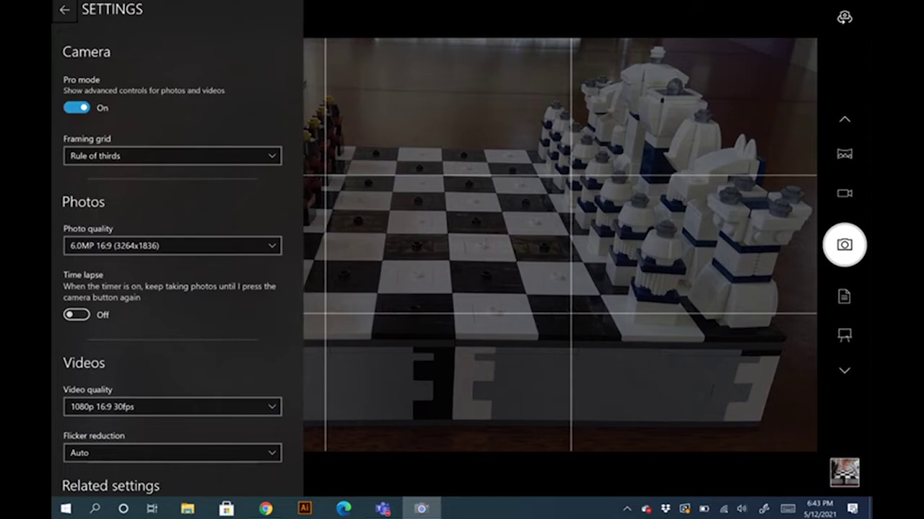
{"action": "scroll", "coordinate": [173, 289], "scroll_direction": "down", "scroll_amount": 2}
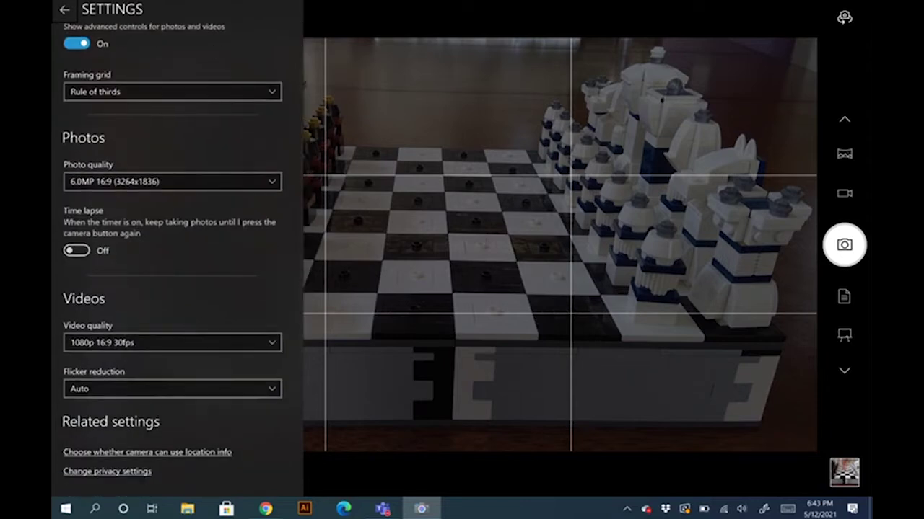
{"action": "scroll", "coordinate": [173, 289], "scroll_direction": "down", "scroll_amount": 2}
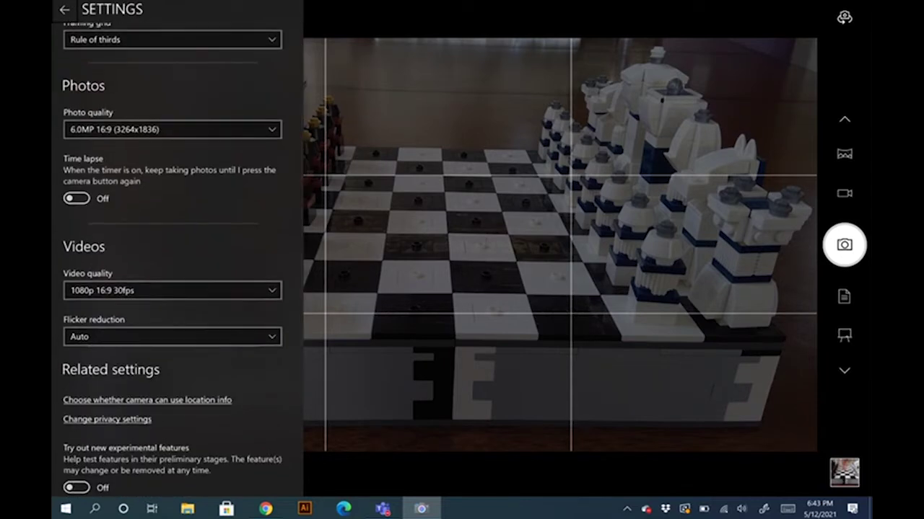
{"action": "scroll", "coordinate": [174, 288], "scroll_direction": "down", "scroll_amount": 3}
{"action": "scroll", "coordinate": [173, 288], "scroll_direction": "up", "scroll_amount": 6}
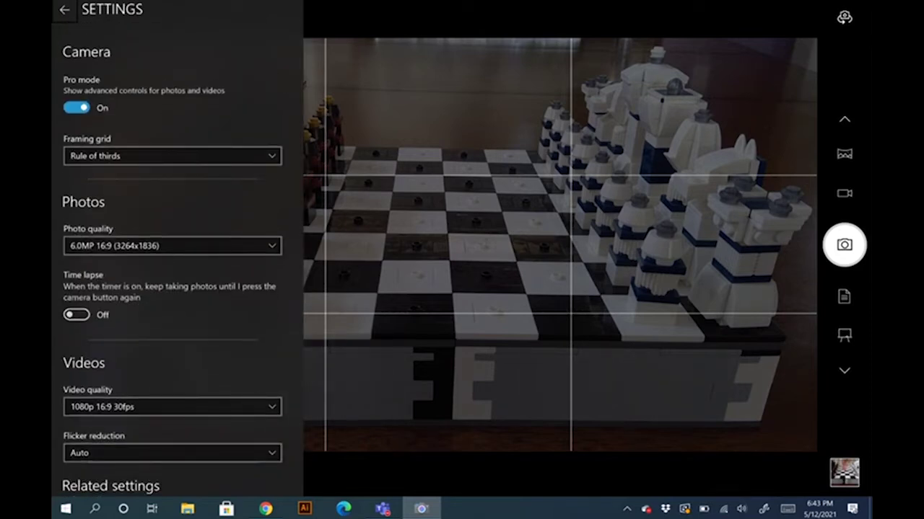
- Leave the settings and cycle the photo timer through 2, 5 and 10 seconds back to off
{"action": "left_click", "coordinate": [64, 9]}
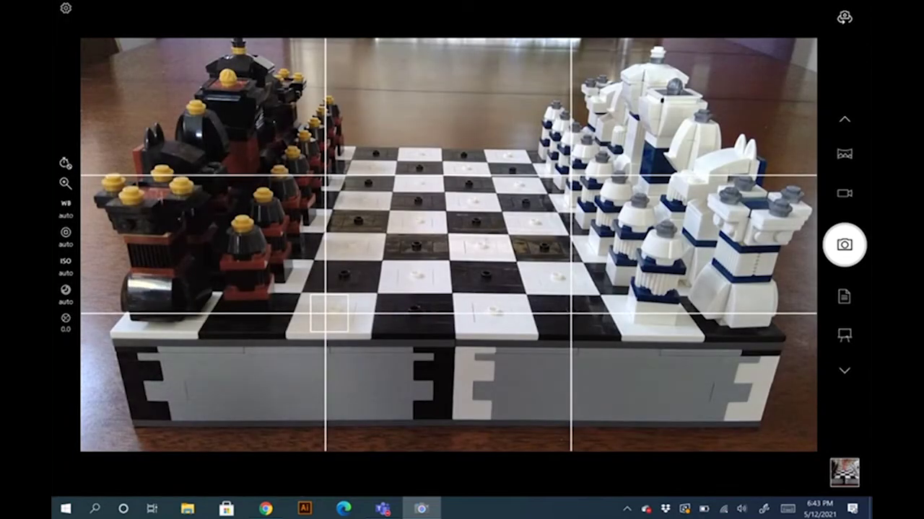
{"action": "left_click", "coordinate": [65, 163]}
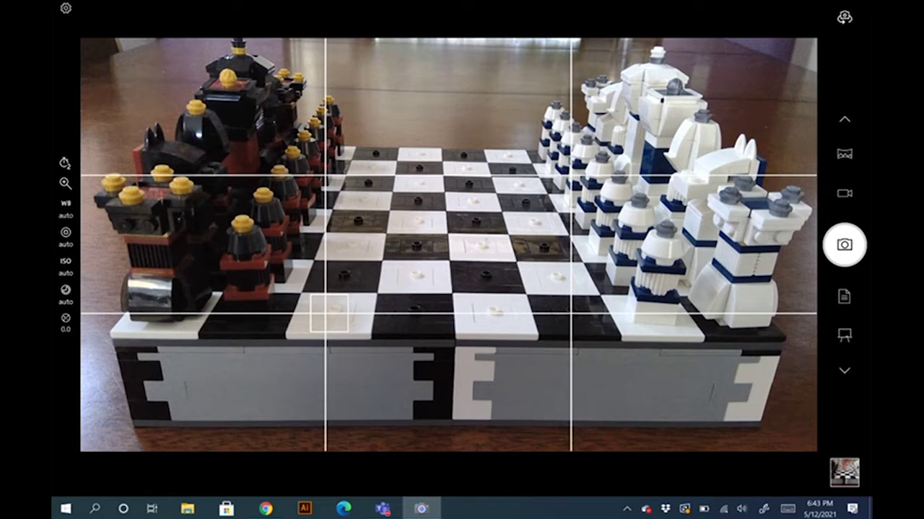
{"action": "left_click", "coordinate": [64, 163]}
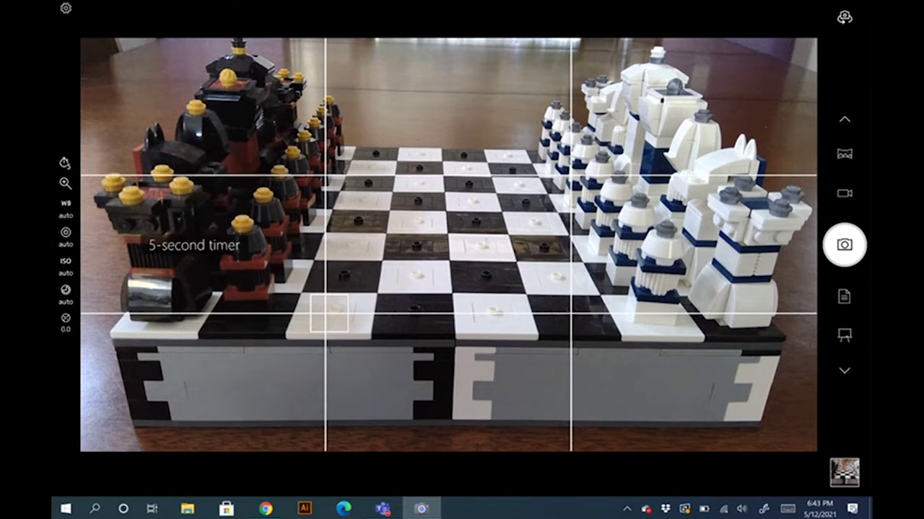
{"action": "left_click", "coordinate": [64, 163]}
{"action": "left_click", "coordinate": [64, 163]}
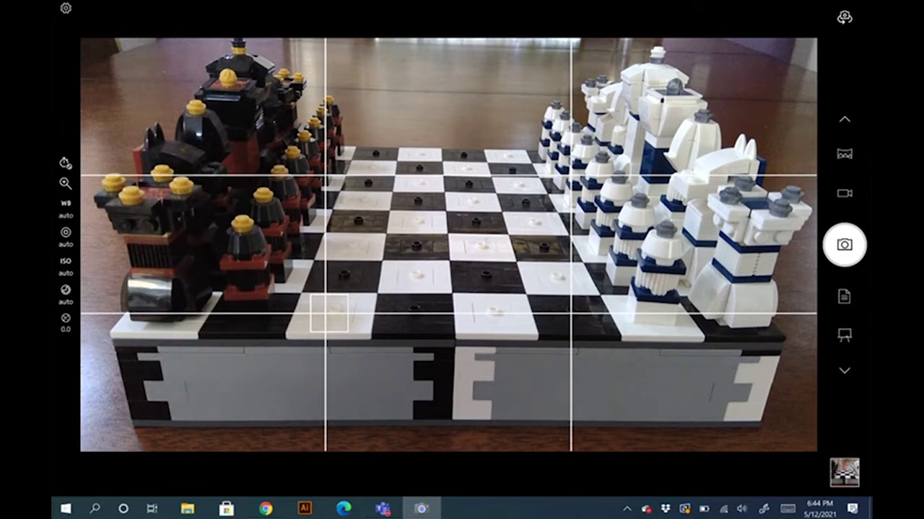
- Check the zoom control, try the daylight (sun) white balance, and return the white balance to automatic
{"action": "left_click", "coordinate": [65, 184]}
{"action": "mouse_move", "coordinate": [104, 327]}
{"action": "left_mouse_down"}
{"action": "mouse_move", "coordinate": [104, 170]}
{"action": "mouse_move", "coordinate": [105, 326]}
{"action": "left_mouse_up"}
{"action": "left_click", "coordinate": [65, 203]}
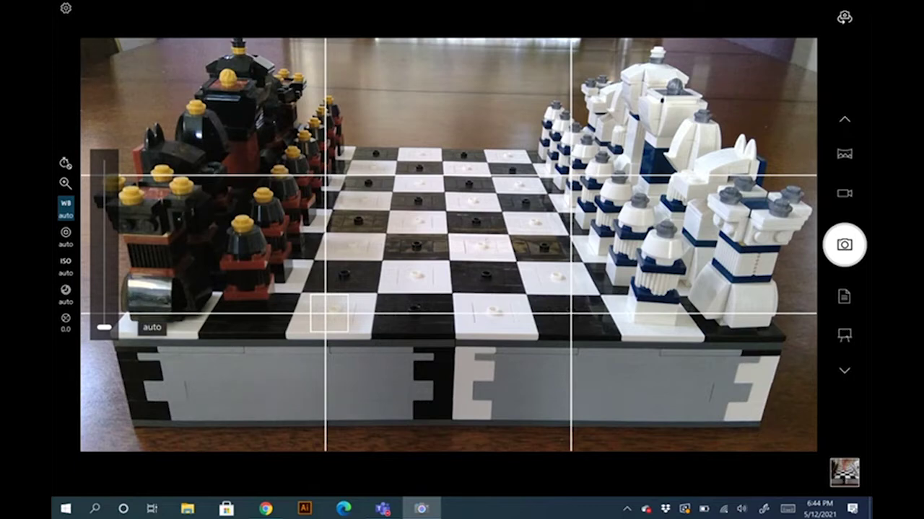
{"action": "left_click_drag", "start_coordinate": [105, 327], "coordinate": [105, 246]}
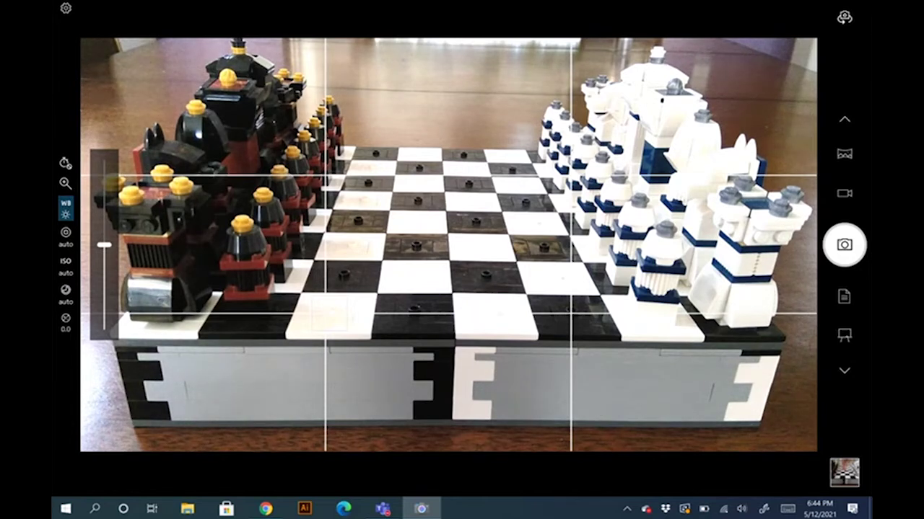
{"action": "left_click_drag", "start_coordinate": [105, 245], "coordinate": [104, 327]}
- Try out manual focus, and refocus on the front black pawn and finally on the far edge of the chessboard
{"action": "left_click", "coordinate": [66, 232]}
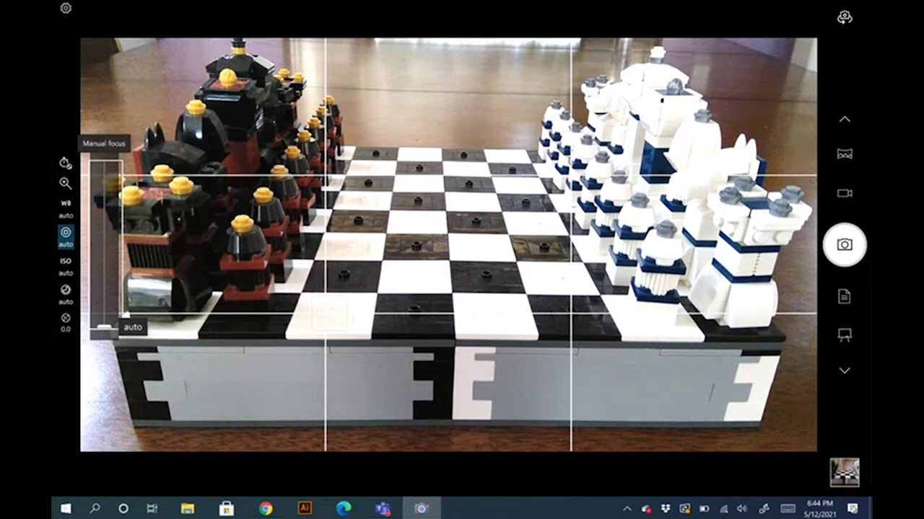
{"action": "left_click_drag", "start_coordinate": [104, 327], "coordinate": [105, 233]}
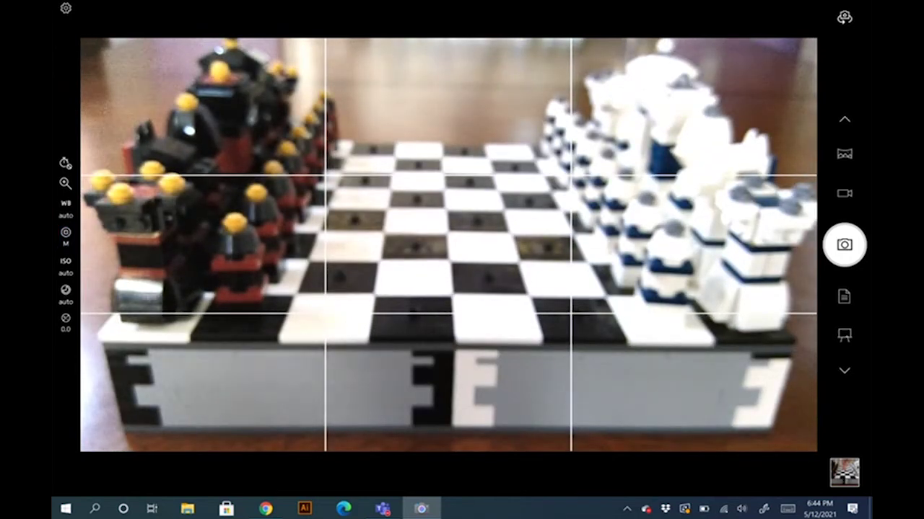
{"action": "left_click", "coordinate": [249, 268]}
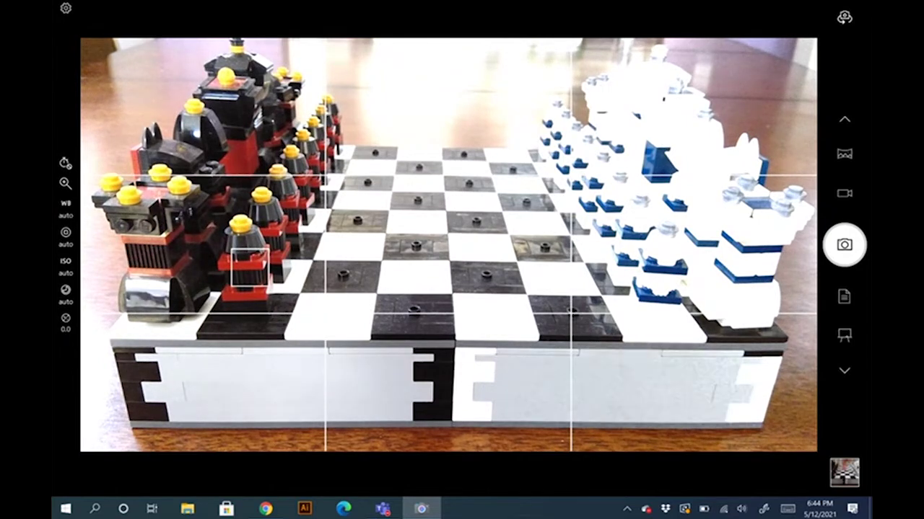
{"action": "left_click", "coordinate": [463, 149]}
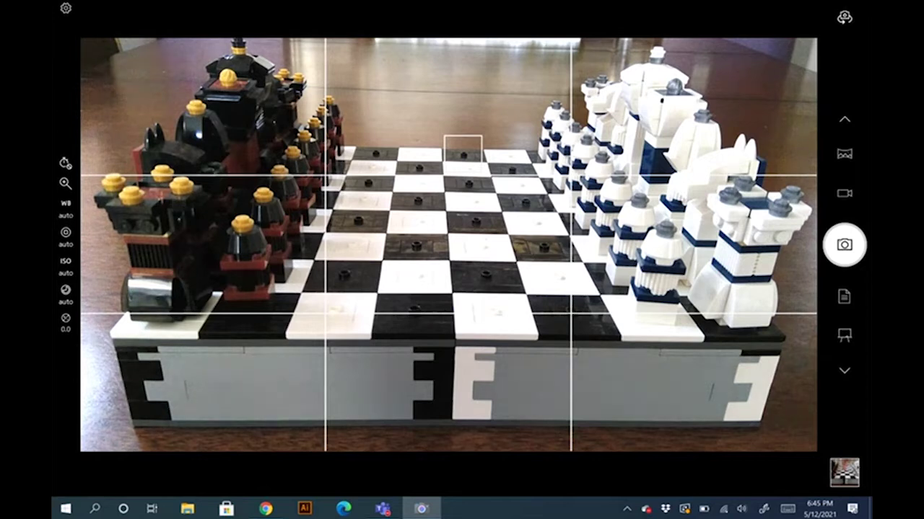
- Try ISO values of 400, 3200 and 200 on the chessboard, and return the ISO to automatic
{"action": "left_click", "coordinate": [65, 265]}
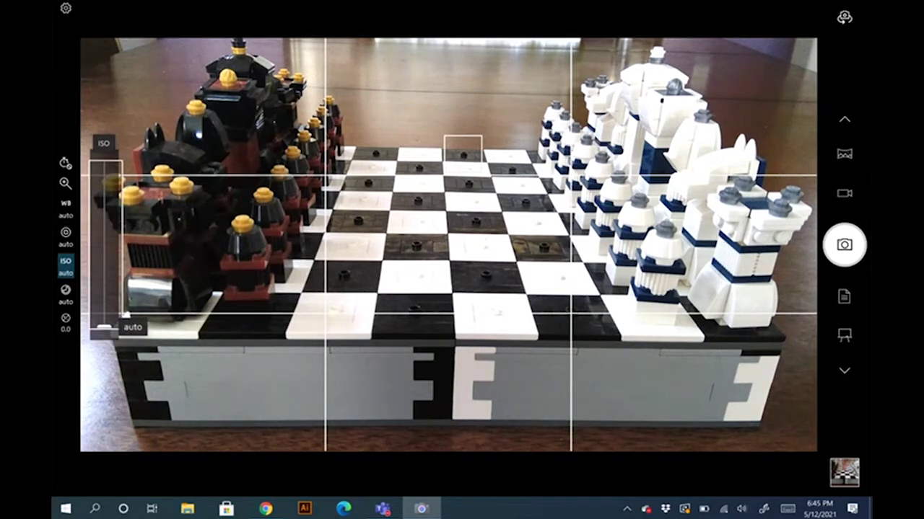
{"action": "left_click_drag", "start_coordinate": [103, 328], "coordinate": [104, 253]}
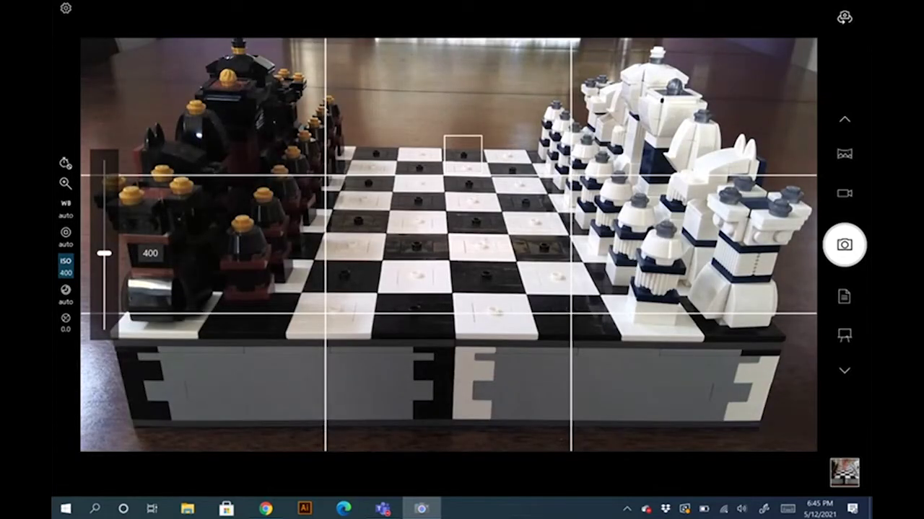
{"action": "left_click_drag", "start_coordinate": [105, 254], "coordinate": [105, 163]}
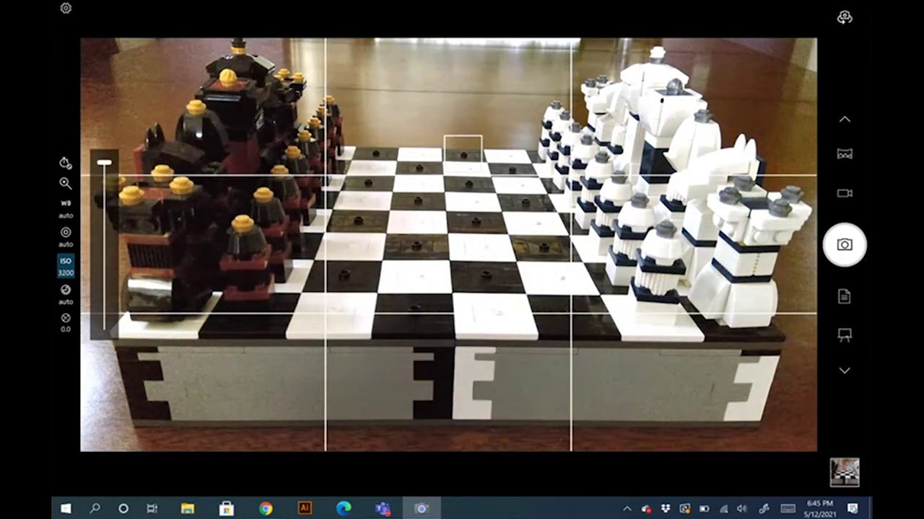
{"action": "left_click_drag", "start_coordinate": [105, 163], "coordinate": [105, 273]}
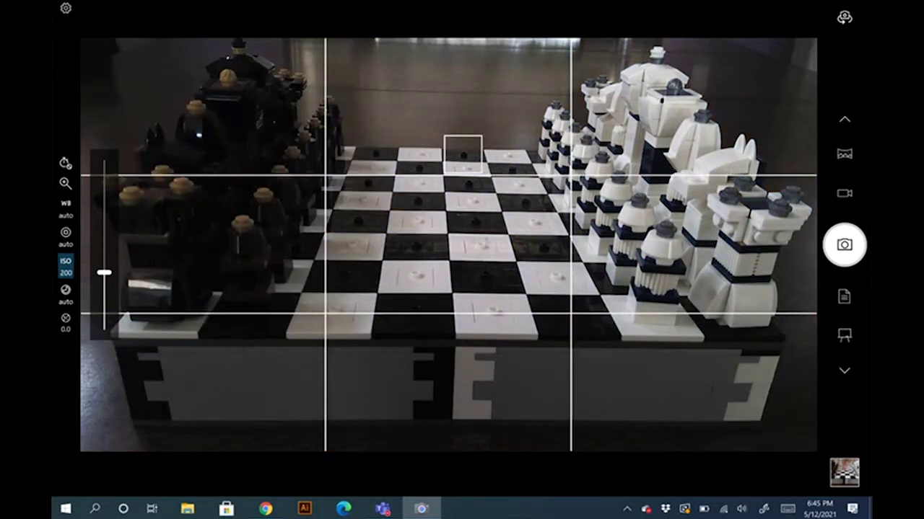
{"action": "left_click_drag", "start_coordinate": [105, 272], "coordinate": [105, 245]}
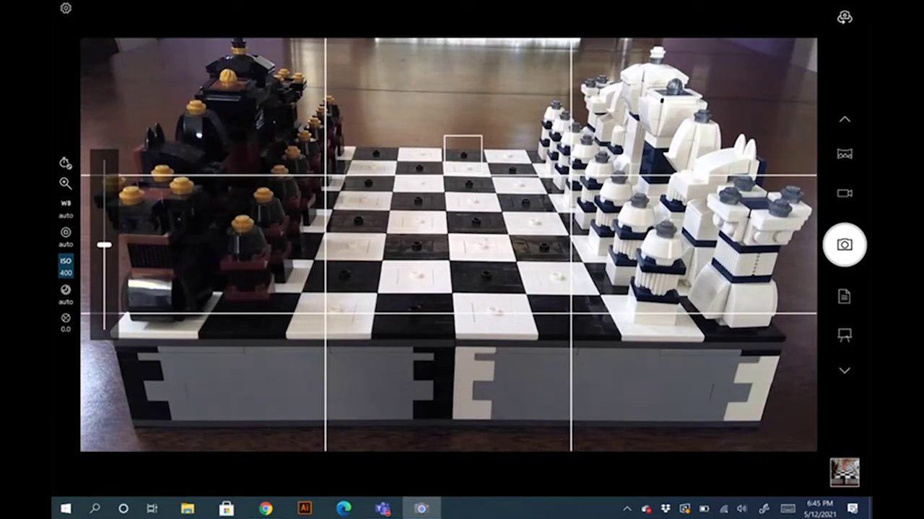
{"action": "left_click_drag", "start_coordinate": [104, 245], "coordinate": [105, 327]}
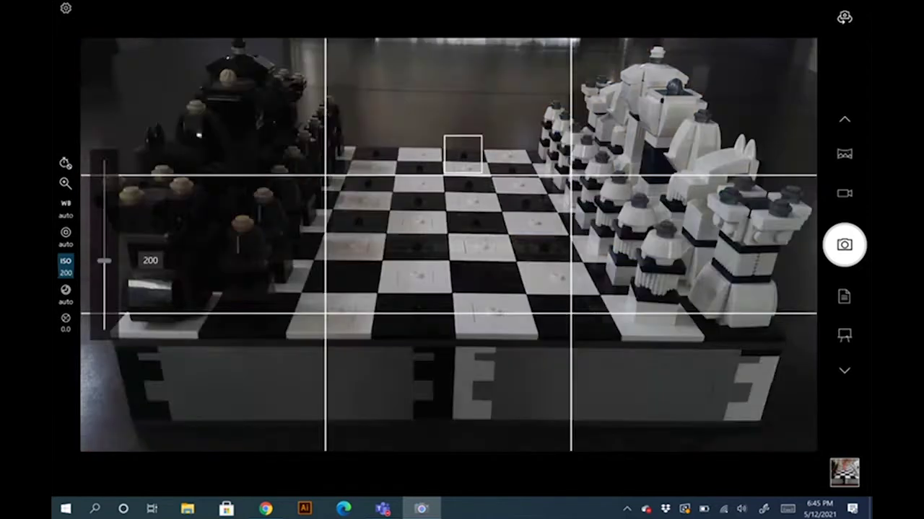
{"action": "left_click_drag", "start_coordinate": [104, 260], "coordinate": [105, 327]}
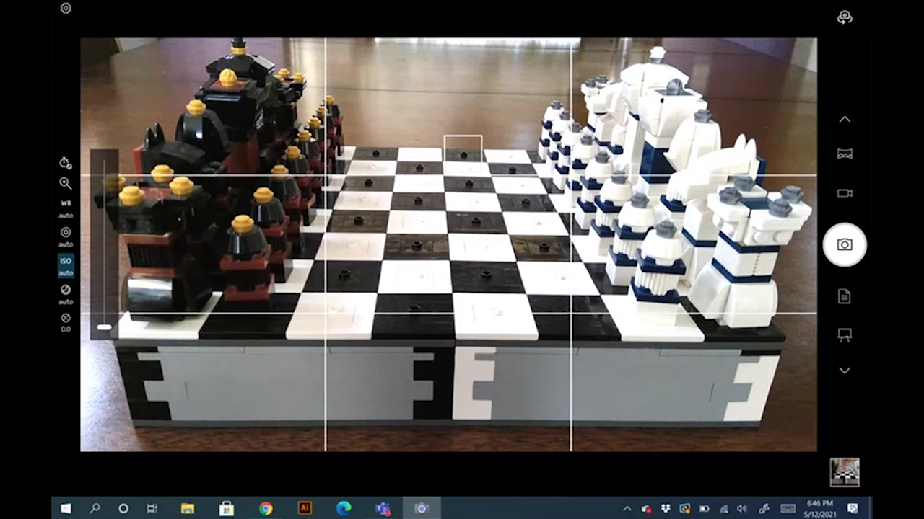
- Try a shutter speed of 1/4, and set it to 1/7
{"action": "left_click", "coordinate": [66, 294]}
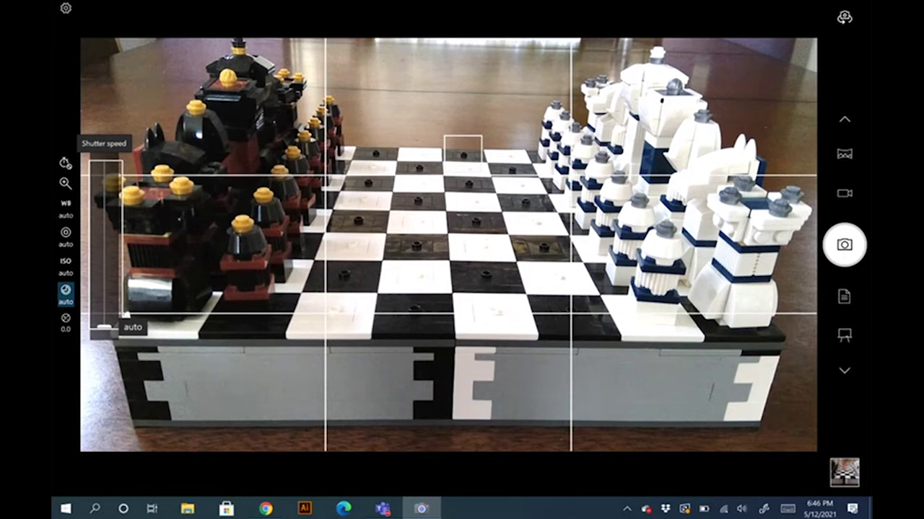
{"action": "left_click_drag", "start_coordinate": [105, 327], "coordinate": [104, 164]}
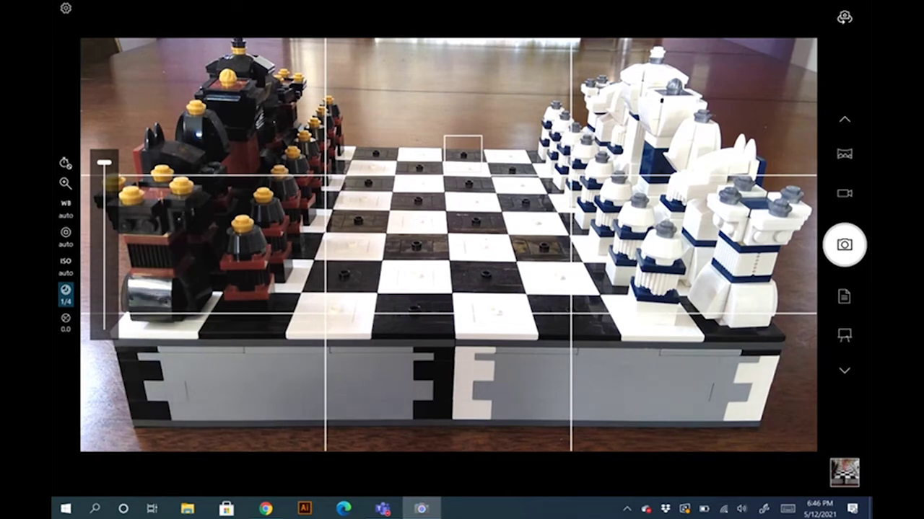
{"action": "mouse_move", "coordinate": [104, 162]}
{"action": "left_mouse_down"}
{"action": "mouse_move", "coordinate": [104, 239]}
{"action": "mouse_move", "coordinate": [104, 179]}
{"action": "left_mouse_up"}
- Try ISO 100 and 1600 together with the manual shutter speed, and set the ISO to 800
{"action": "left_click", "coordinate": [66, 266]}
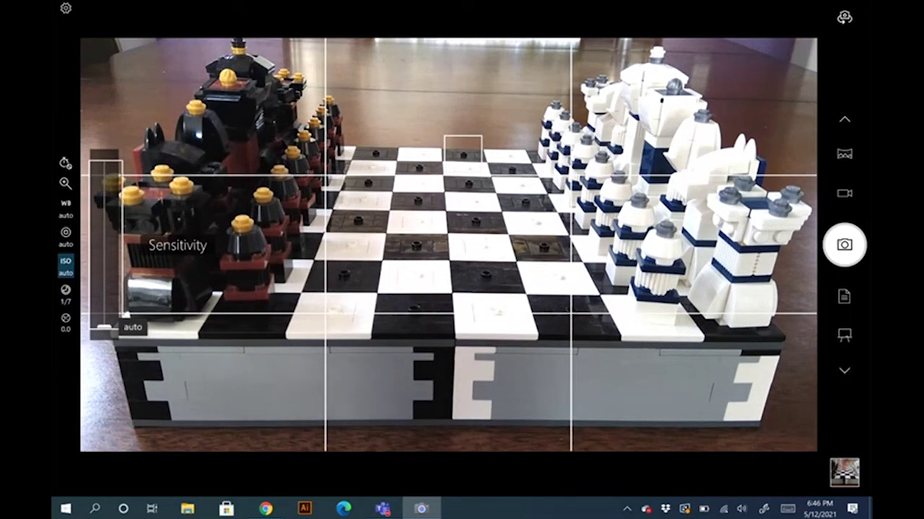
{"action": "left_click_drag", "start_coordinate": [104, 326], "coordinate": [104, 299]}
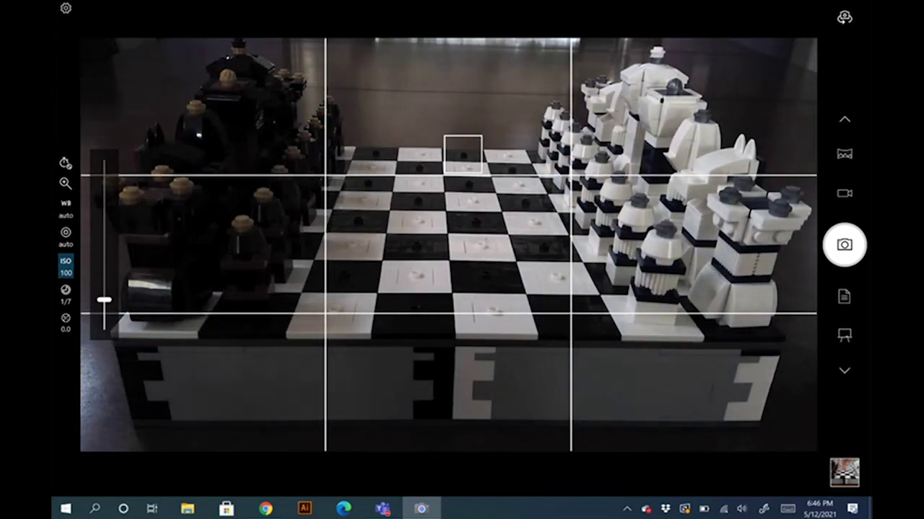
{"action": "left_click_drag", "start_coordinate": [105, 299], "coordinate": [104, 191]}
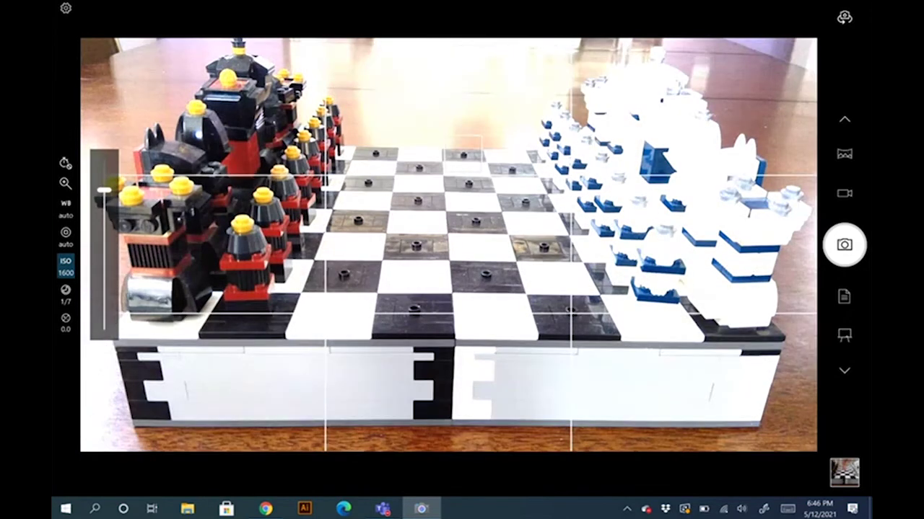
{"action": "left_click_drag", "start_coordinate": [105, 192], "coordinate": [105, 216]}
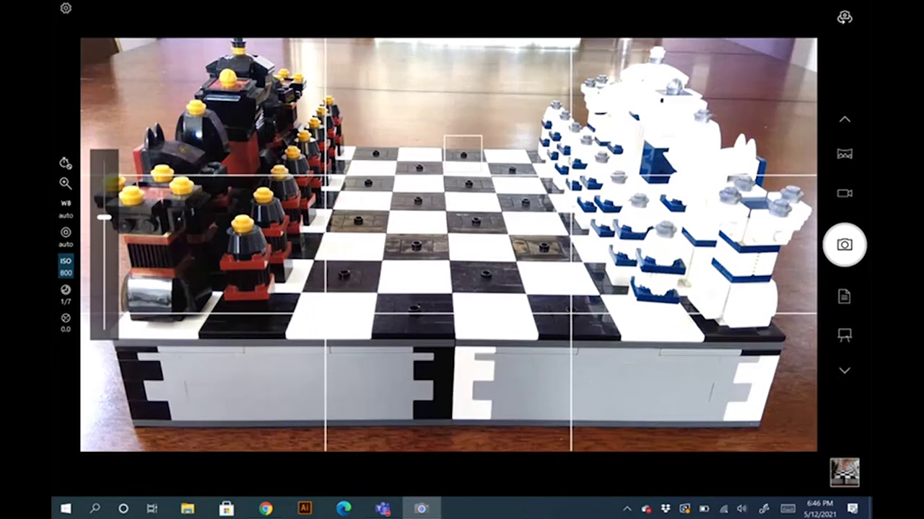
- Try a shutter speed of 1/62, and return both the ISO and the shutter speed to automatic
{"action": "left_click", "coordinate": [66, 295]}
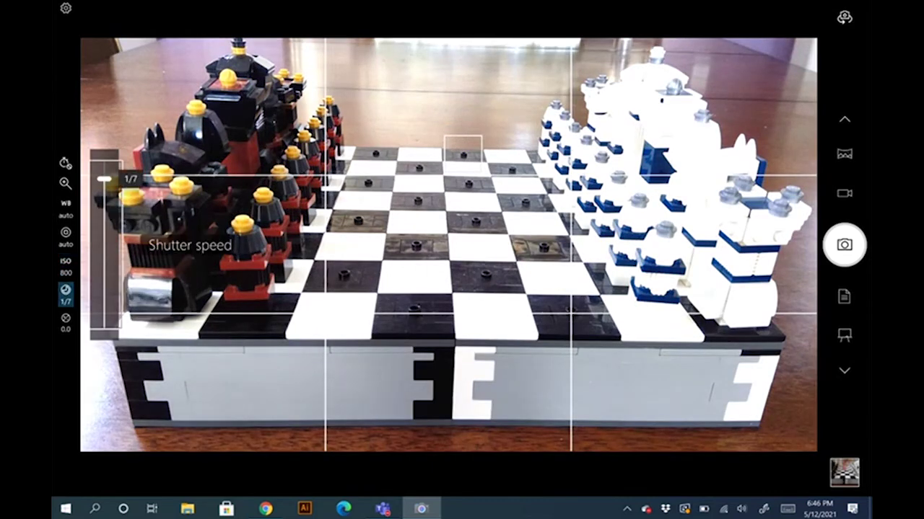
{"action": "left_click_drag", "start_coordinate": [105, 180], "coordinate": [104, 228]}
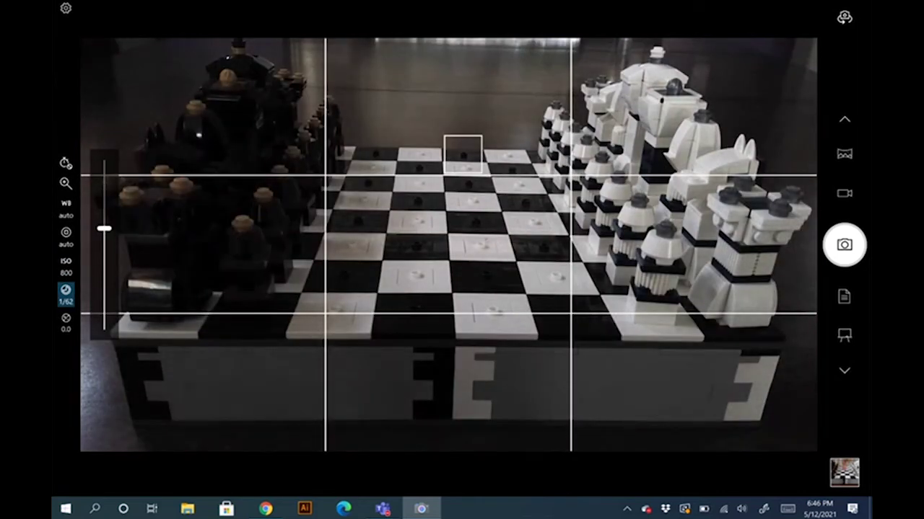
{"action": "left_click", "coordinate": [66, 266]}
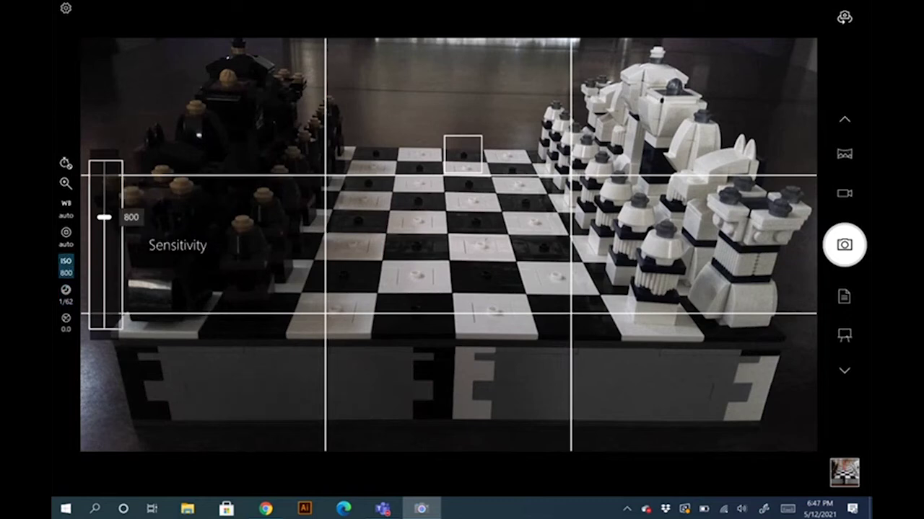
{"action": "left_click_drag", "start_coordinate": [104, 217], "coordinate": [104, 326]}
{"action": "left_click", "coordinate": [65, 294]}
{"action": "left_click_drag", "start_coordinate": [104, 228], "coordinate": [104, 326]}
- Try a brightness of -0.7, and return the brightness to 0.0
{"action": "left_click", "coordinate": [65, 321]}
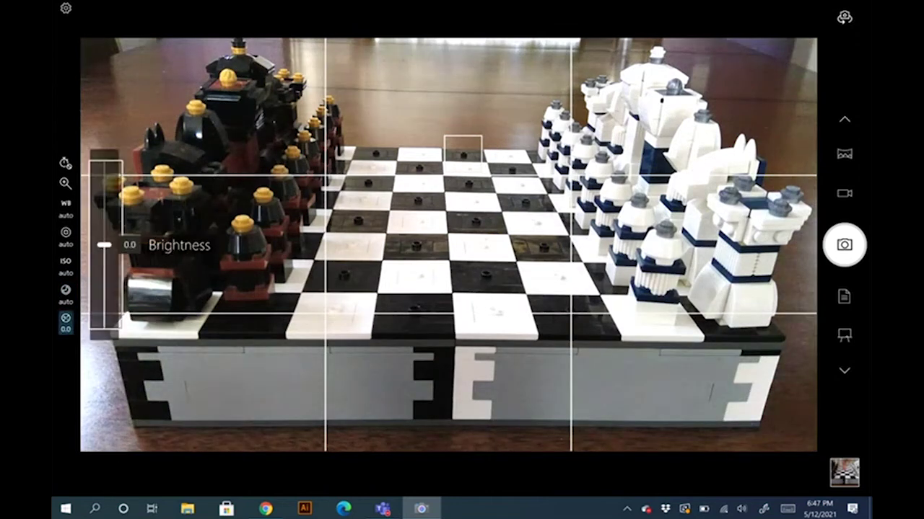
{"action": "left_click_drag", "start_coordinate": [104, 246], "coordinate": [105, 275]}
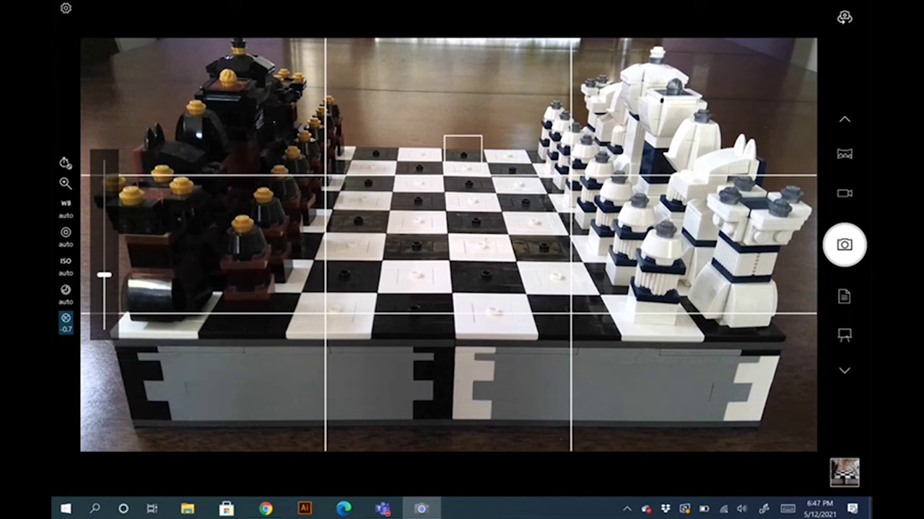
{"action": "left_click_drag", "start_coordinate": [105, 275], "coordinate": [105, 246]}
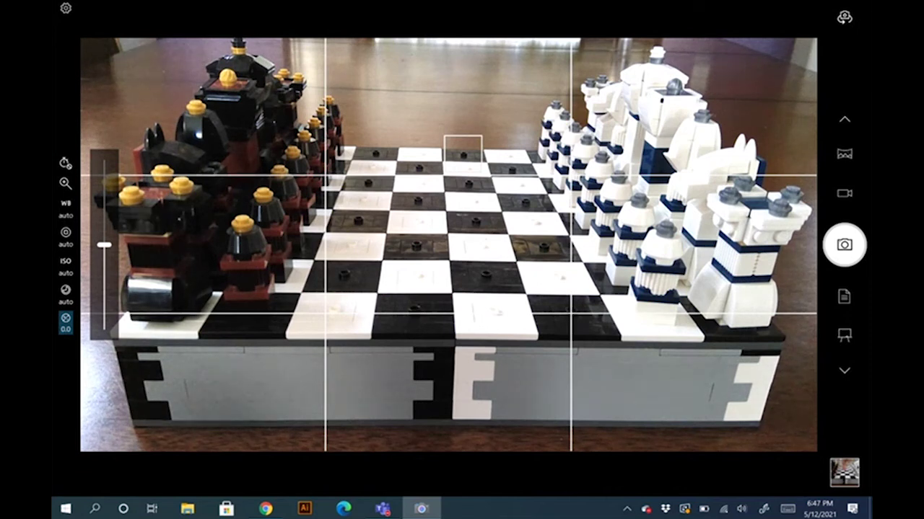
- Review the shutter speed and ISO controls once more, and switch the camera to video mode
{"action": "left_click", "coordinate": [66, 294]}
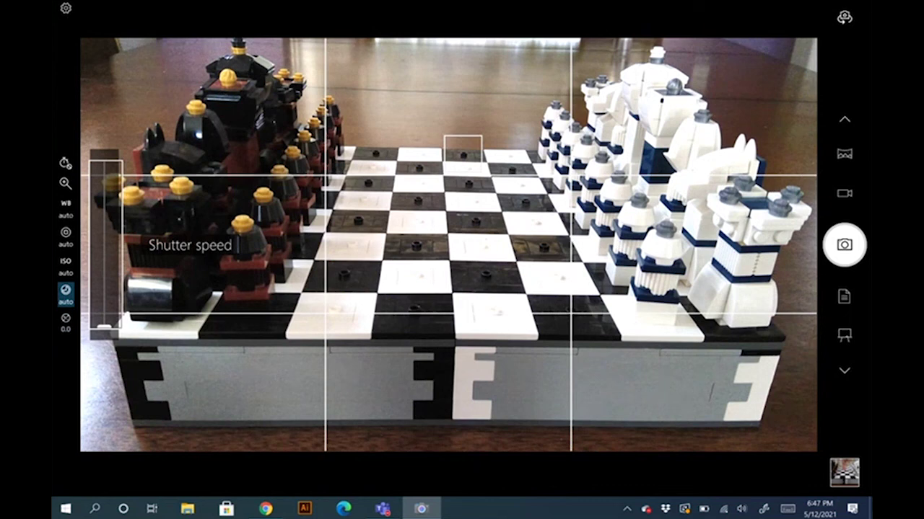
{"action": "left_click", "coordinate": [66, 266]}
{"action": "left_click", "coordinate": [66, 295]}
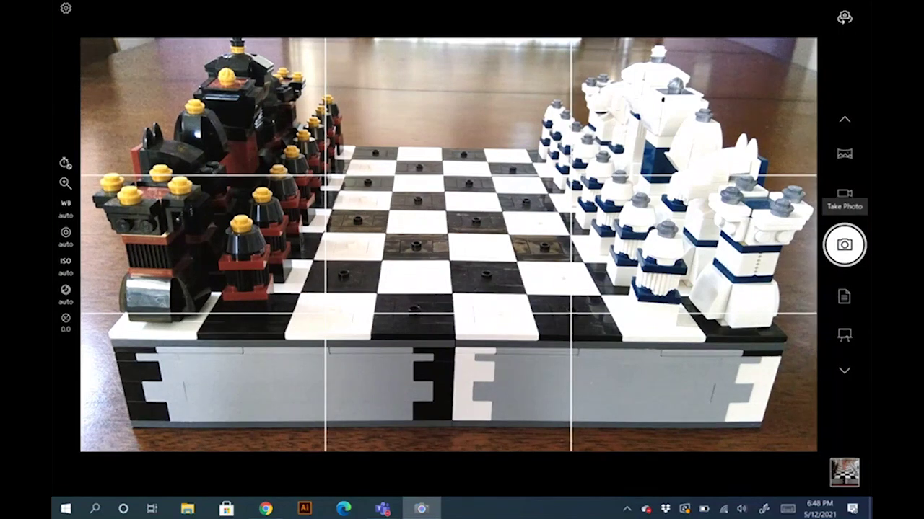
{"action": "left_click", "coordinate": [845, 193]}
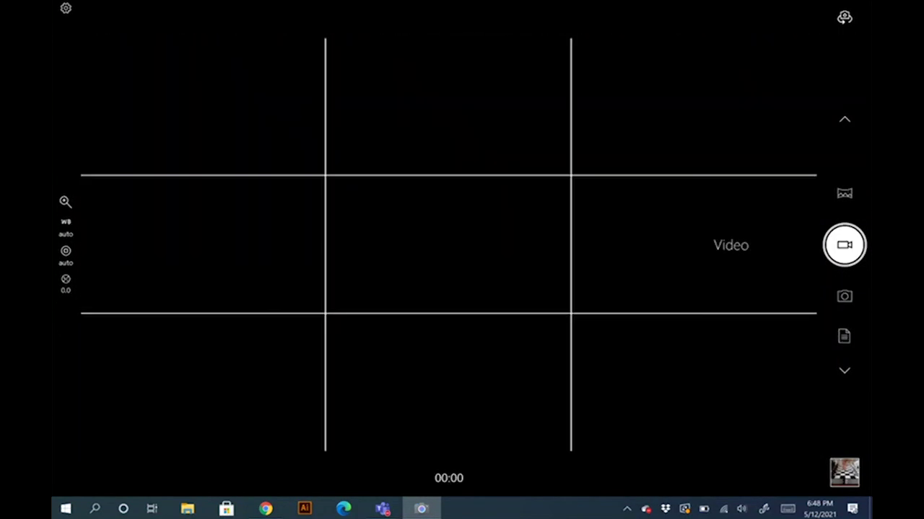